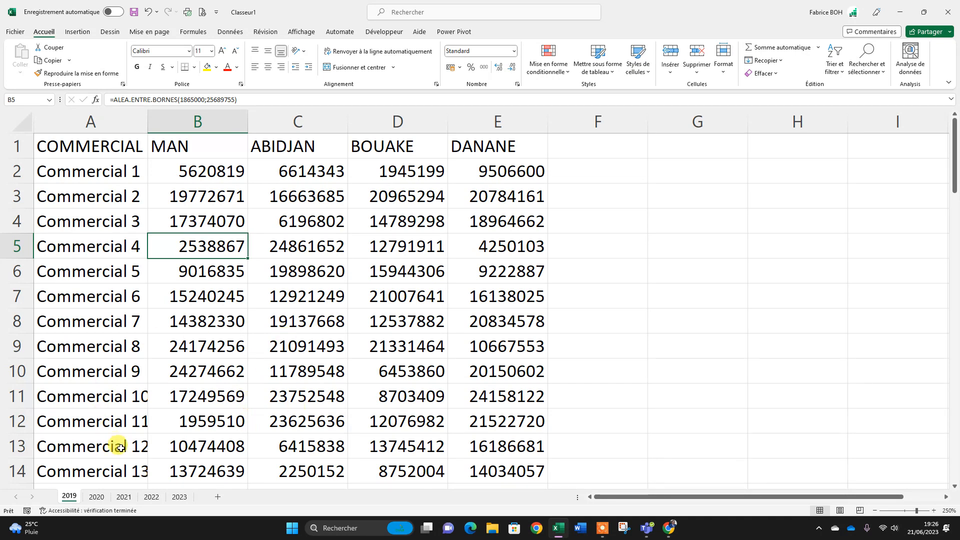
Step: Review the sales data on each yearly sheet from 2019 through 2023
scroll(71, 496, "down", 1)
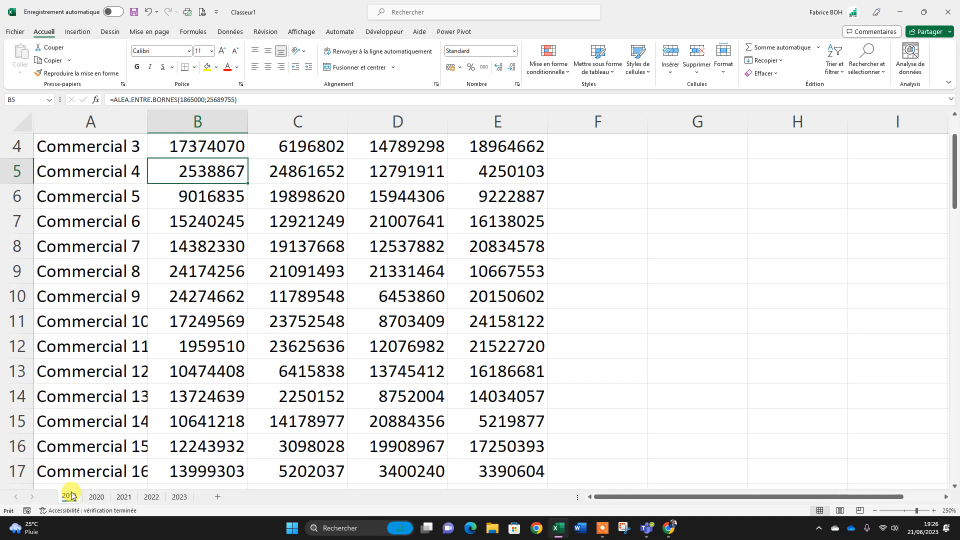
scroll(71, 496, "up", 1)
left_click(97, 497)
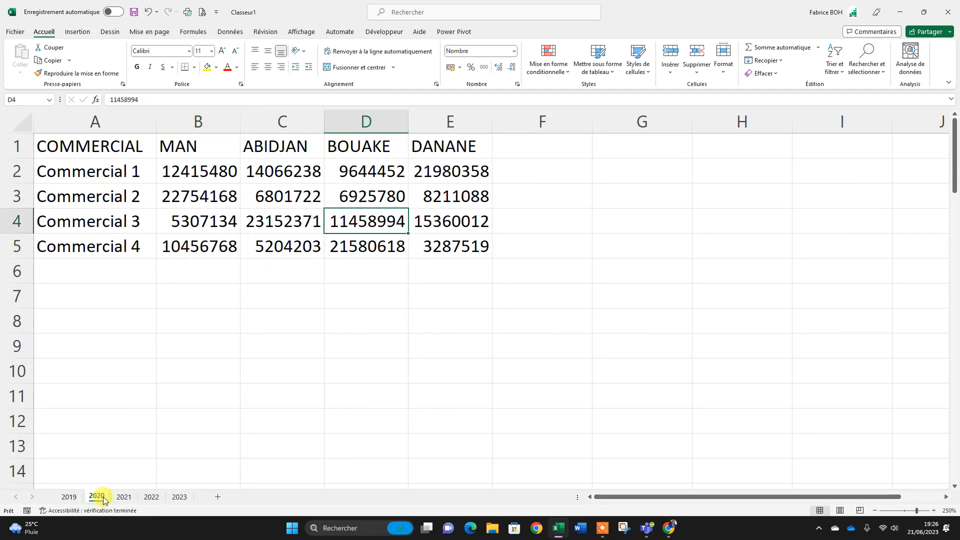
left_click(124, 496)
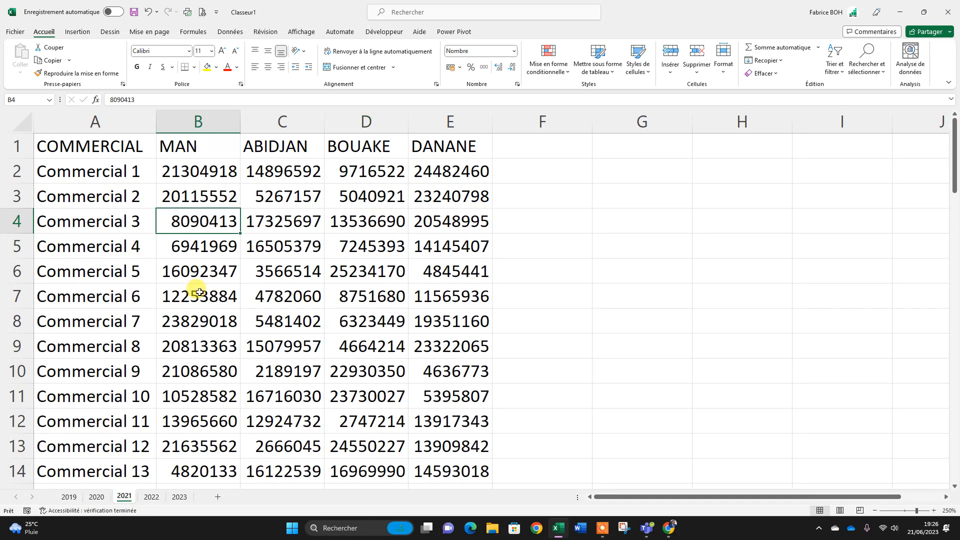
scroll(199, 293, "down", 18)
scroll(198, 301, "up", 16)
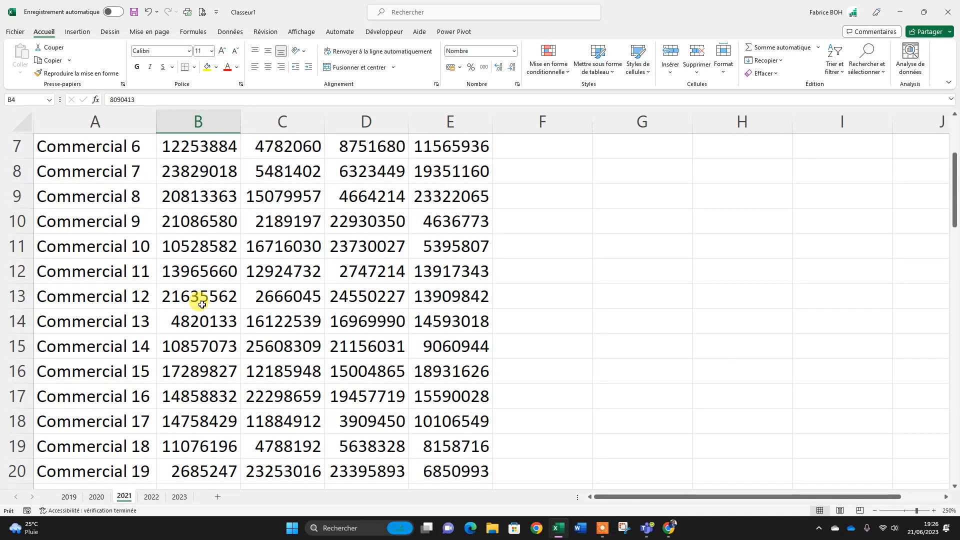
scroll(200, 310, "up", 2)
left_click(152, 496)
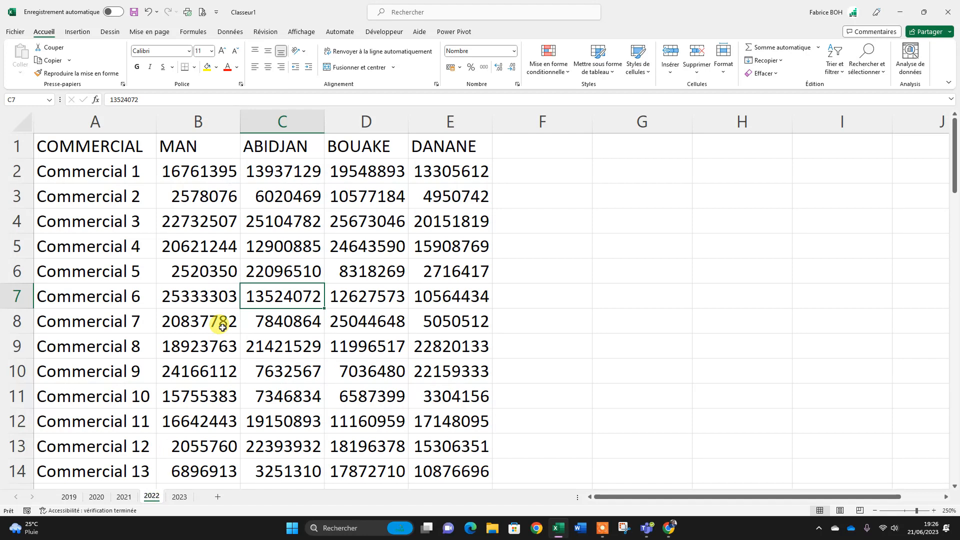
scroll(221, 326, "down", 9)
scroll(220, 326, "up", 9)
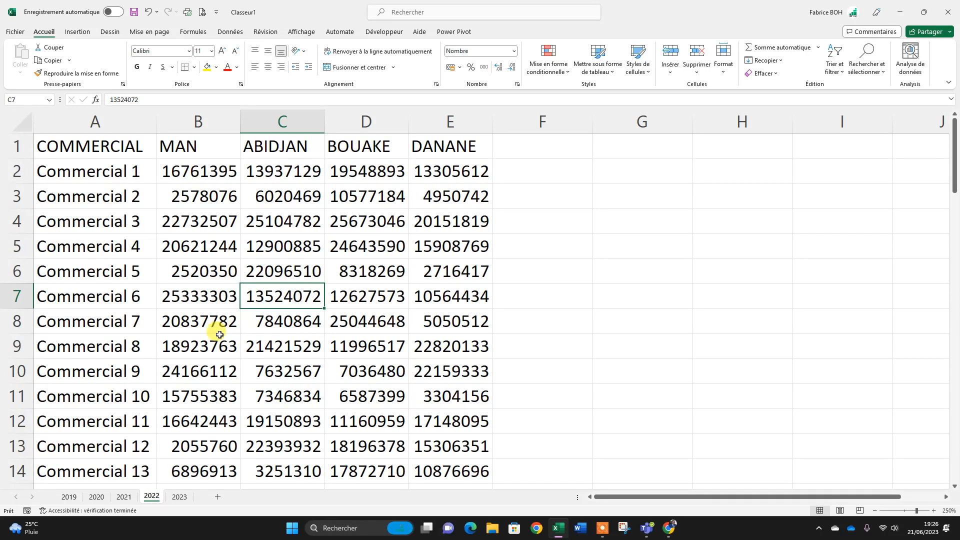
left_click(180, 497)
scroll(255, 294, "down", 2)
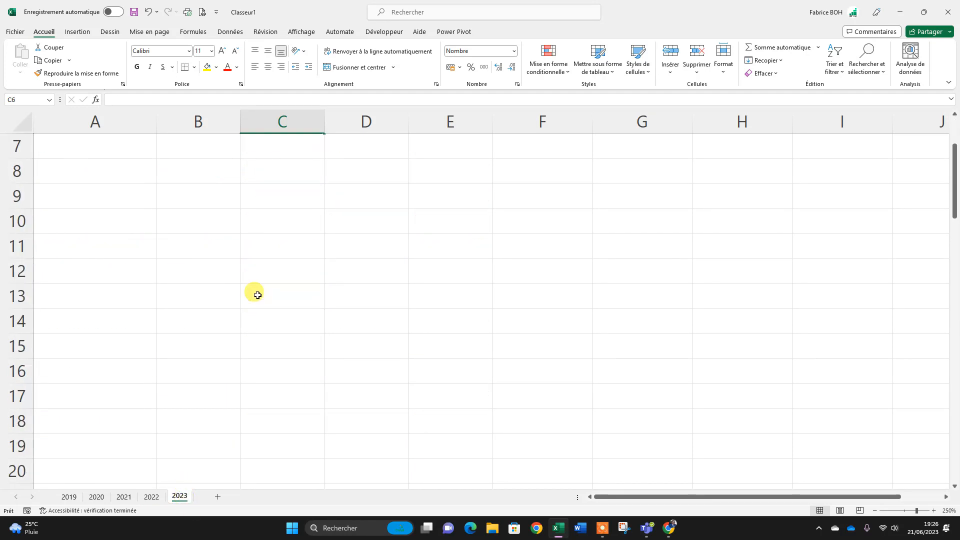
scroll(256, 295, "up", 2)
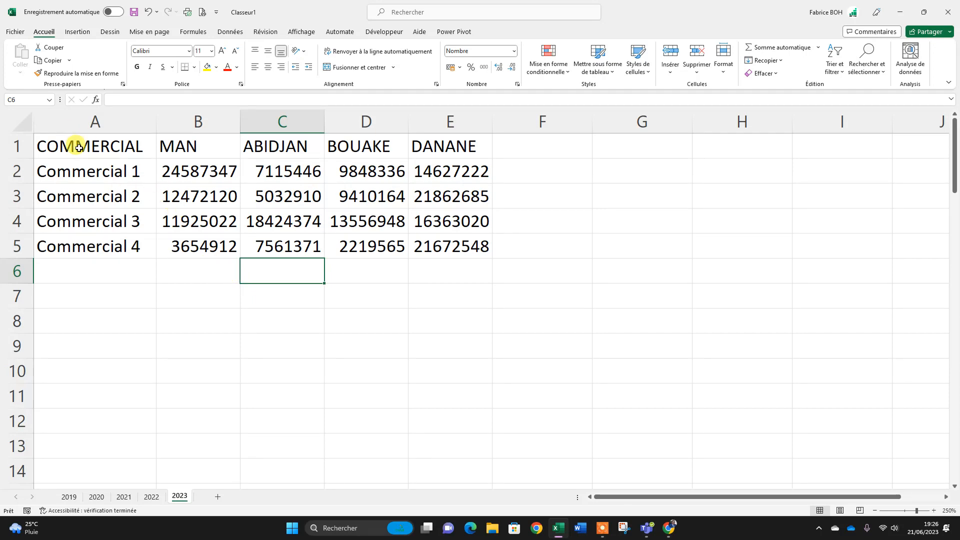
Step: Compare the header rows of the 2023 and 2022 sheets and examine how far the data on the 2021 sheet extends
left_click_drag(78, 145, 425, 146)
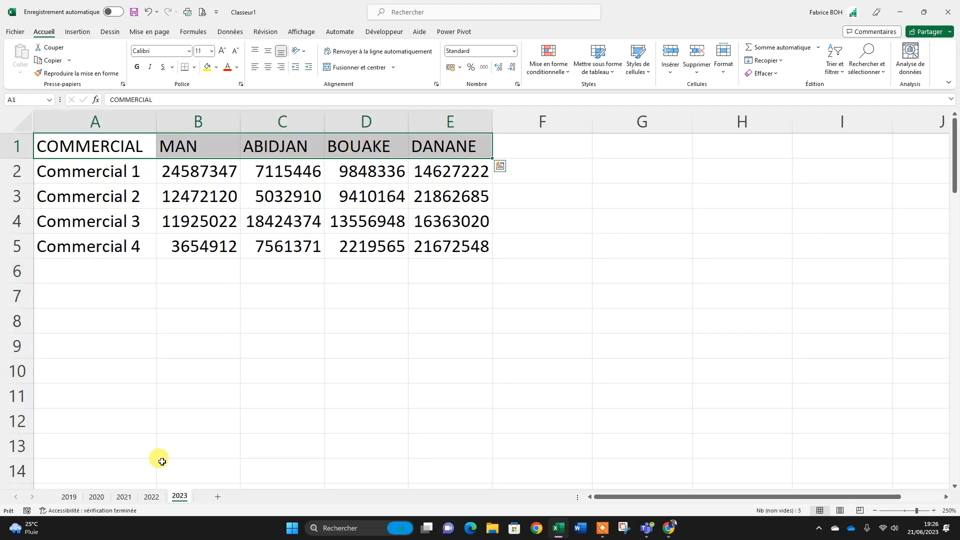
left_click(148, 496)
left_click_drag(93, 146, 435, 146)
left_click(124, 497)
scroll(150, 255, "down", 12)
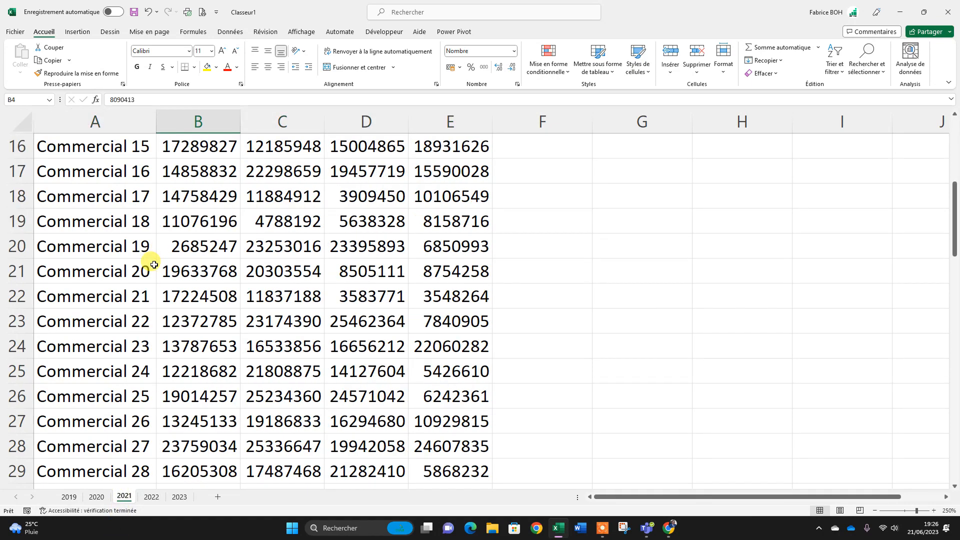
scroll(155, 267, "down", 9)
scroll(155, 267, "up", 20)
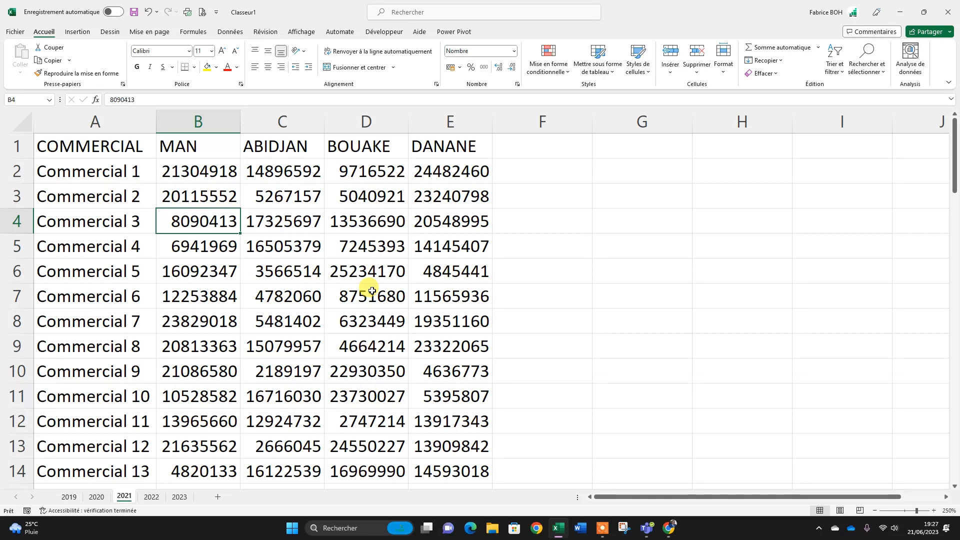
left_click(203, 275)
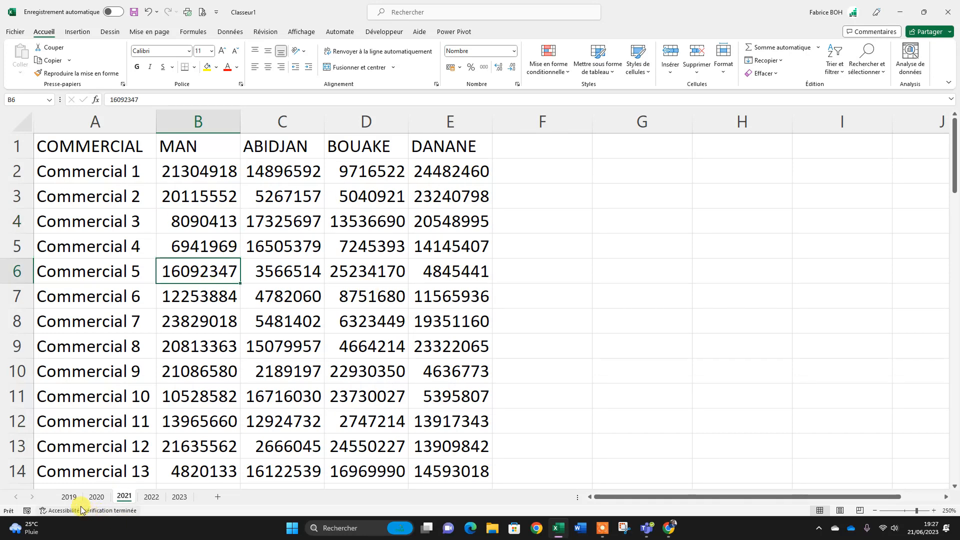
Step: Format the 2019 sheet's data as a table with headers, using the medium blue style with grey banded rows
left_click(69, 496)
left_click(95, 213)
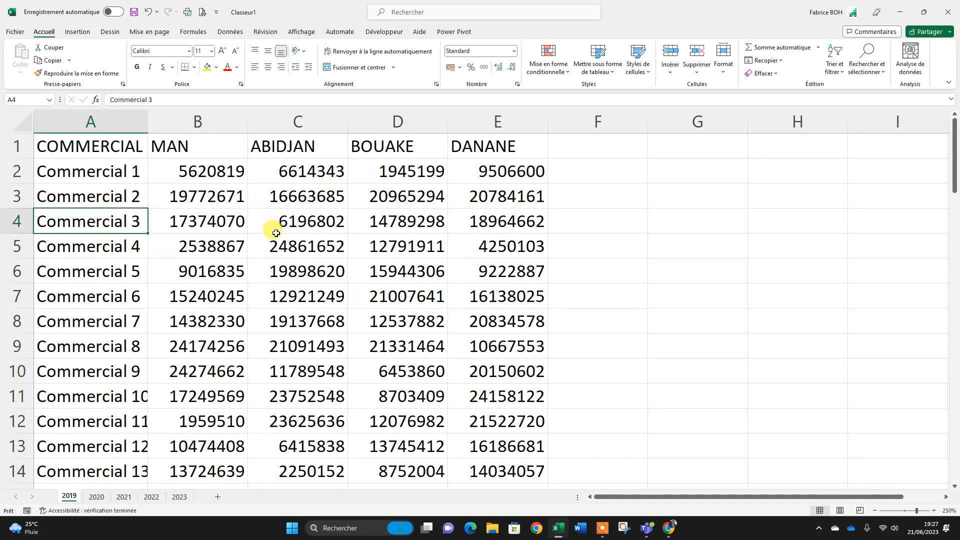
left_click(430, 165)
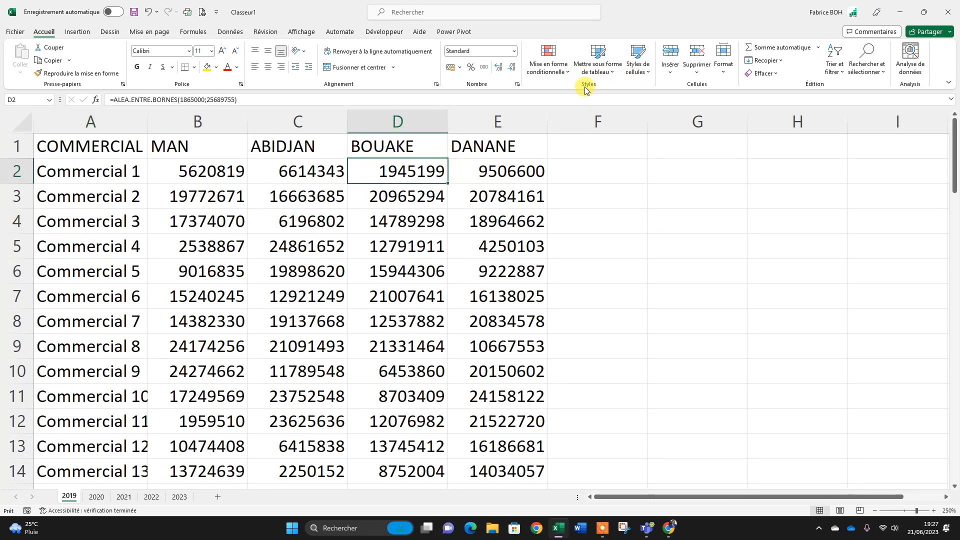
left_click(596, 62)
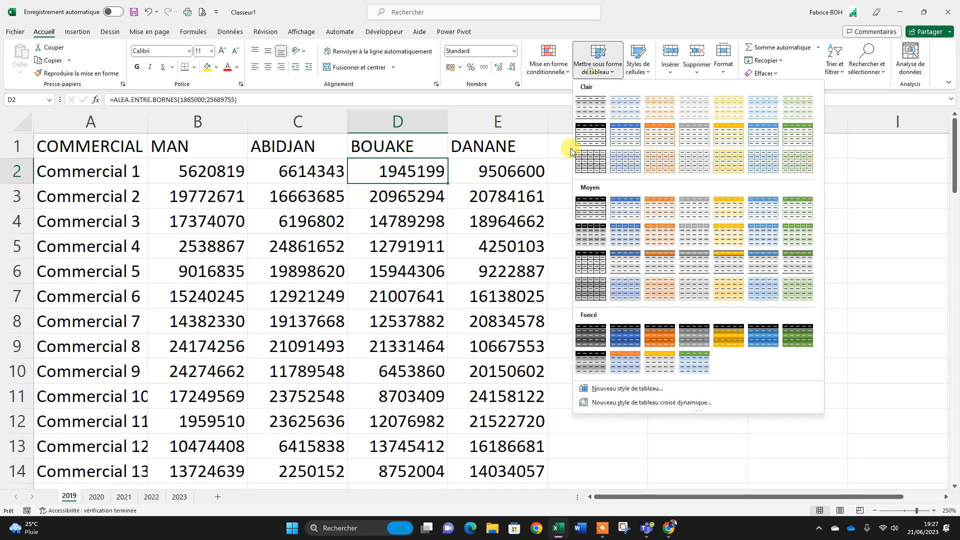
left_click(622, 270)
left_click(408, 213)
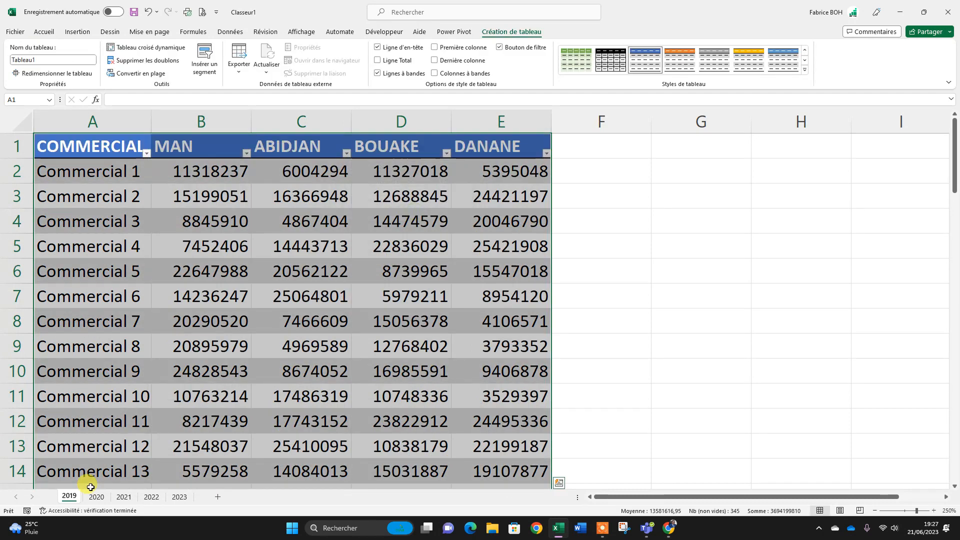
left_click(159, 319)
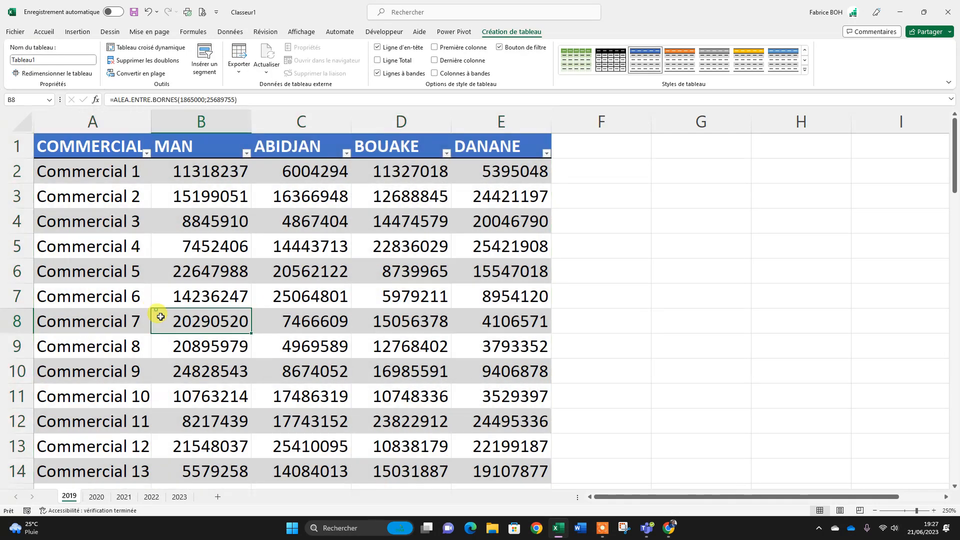
Step: Rename the table on the 2019 sheet as T_2019
left_click(40, 59)
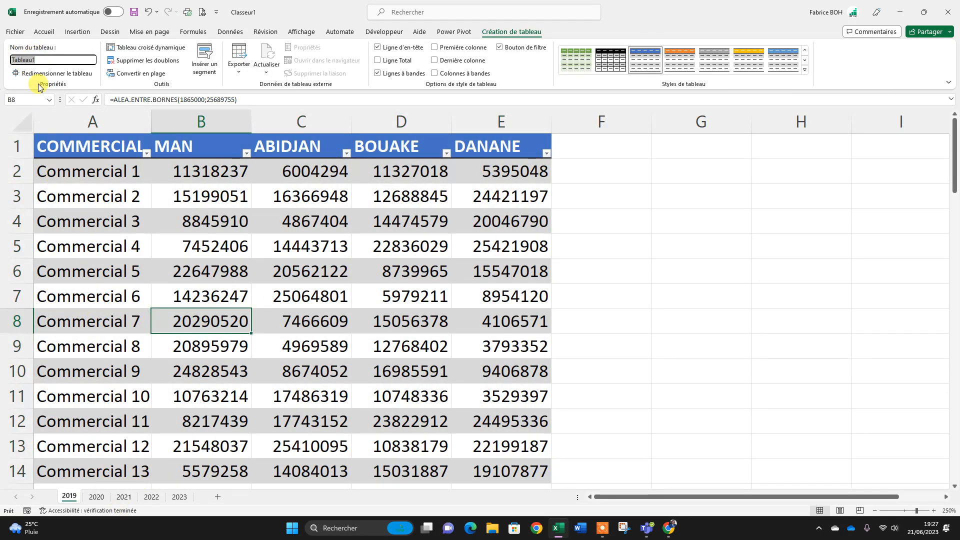
left_click(36, 60)
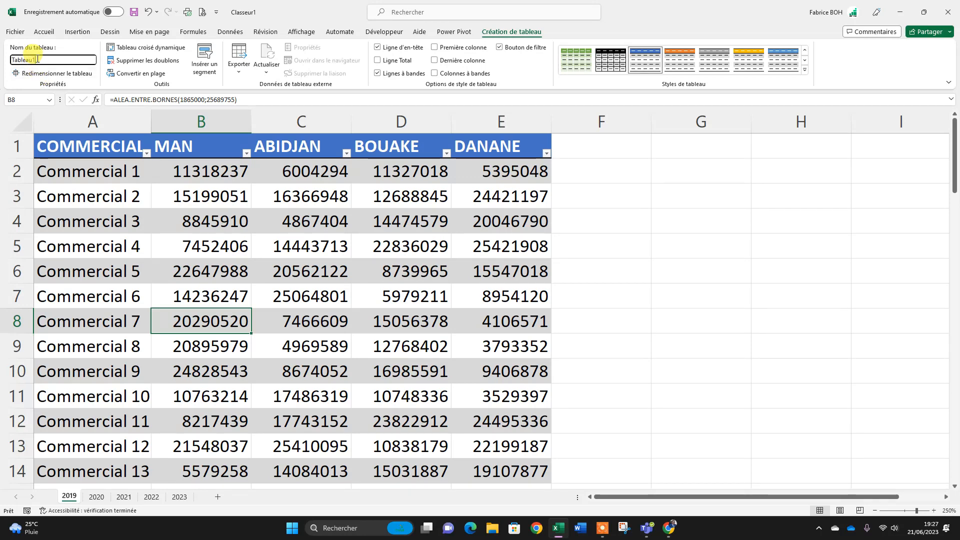
double_click(25, 59)
key("Caps_Lock")
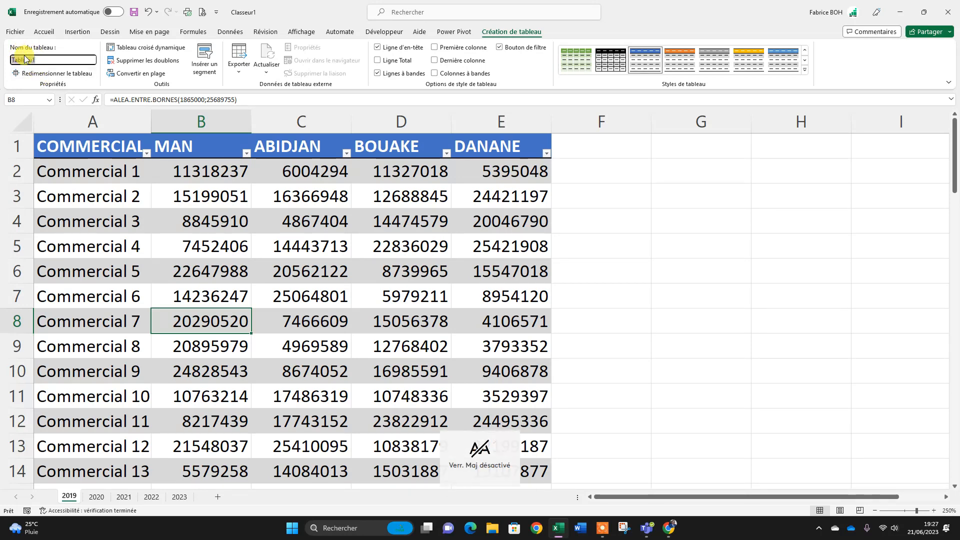
type("T")
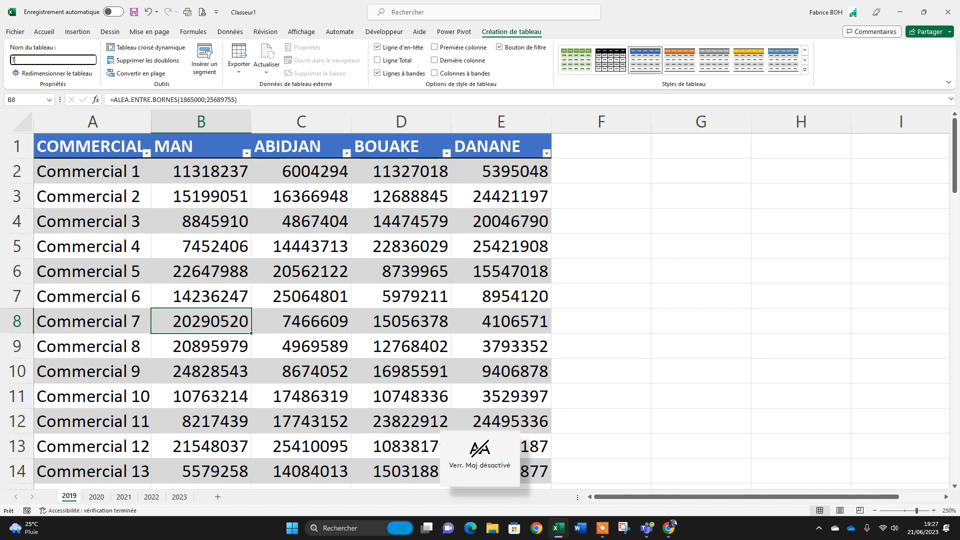
key("Caps_Lock")
type("_20")
left_click(25, 59)
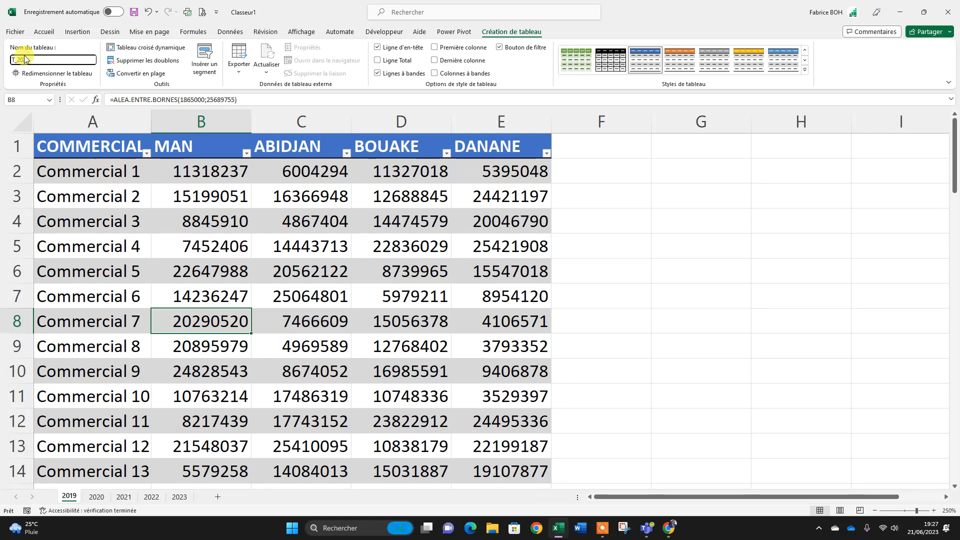
type("19")
key("Return")
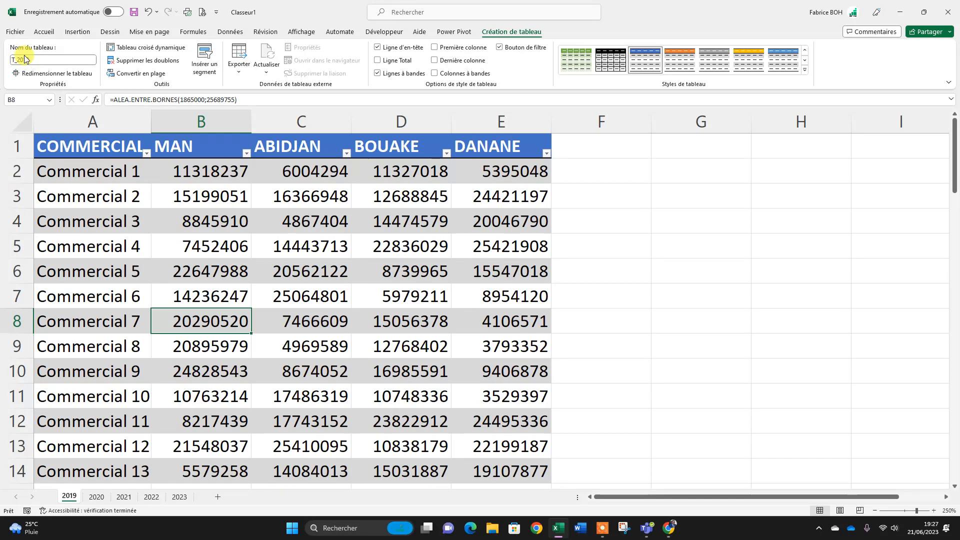
Step: Format range A1:E5 on the 2020 sheet as a table with headers in the same medium blue, grey-banded style
left_click(97, 497)
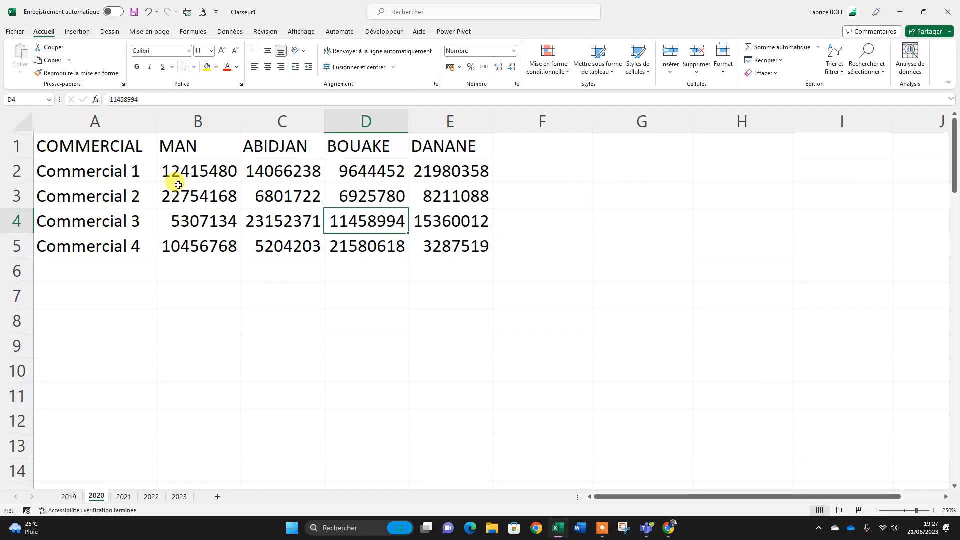
left_click(173, 193)
left_click(598, 55)
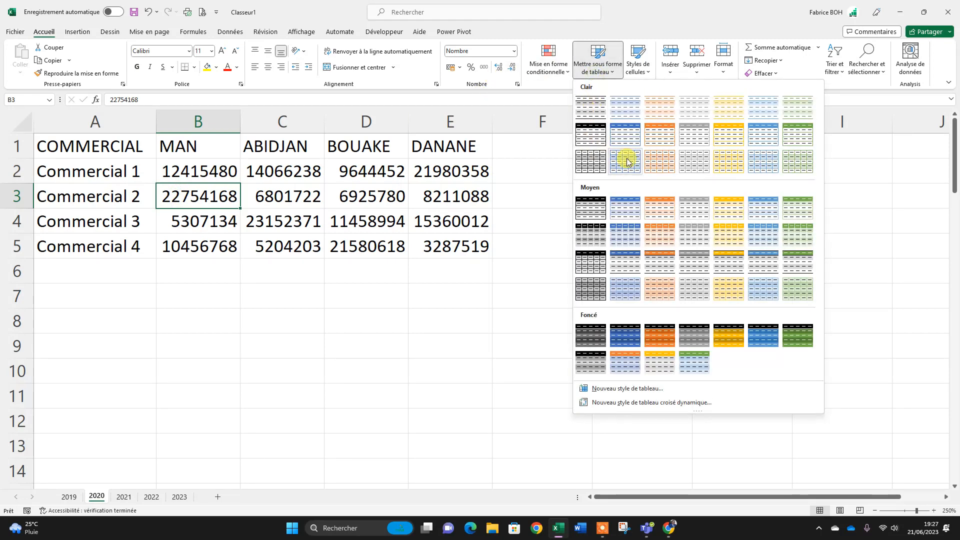
left_click(628, 257)
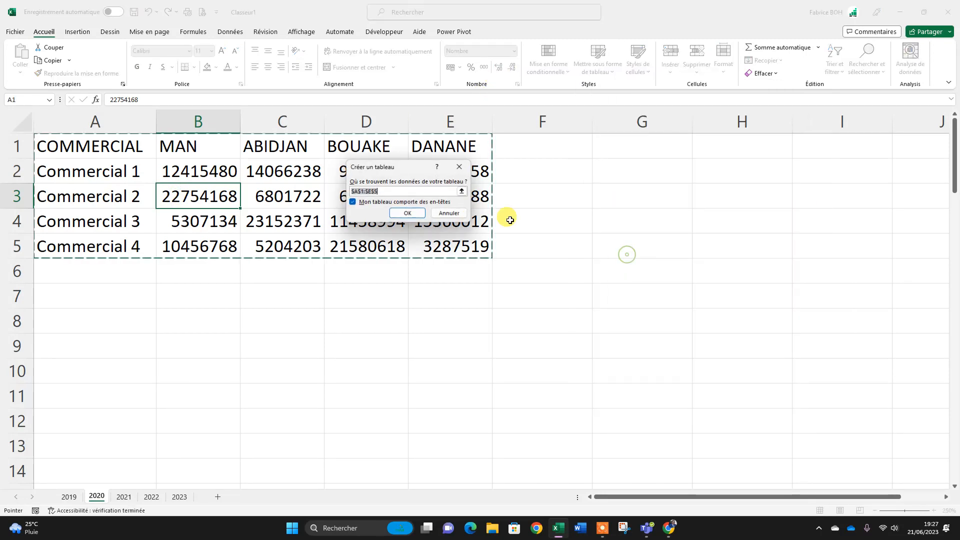
left_click(396, 217)
Step: Rename the table on the 2020 sheet as T_2020
left_click(53, 60)
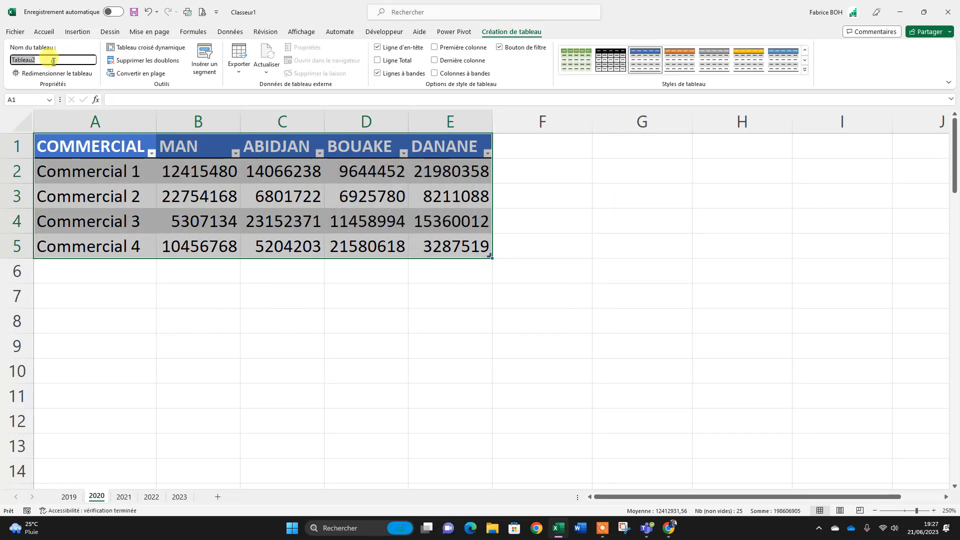
type("t")
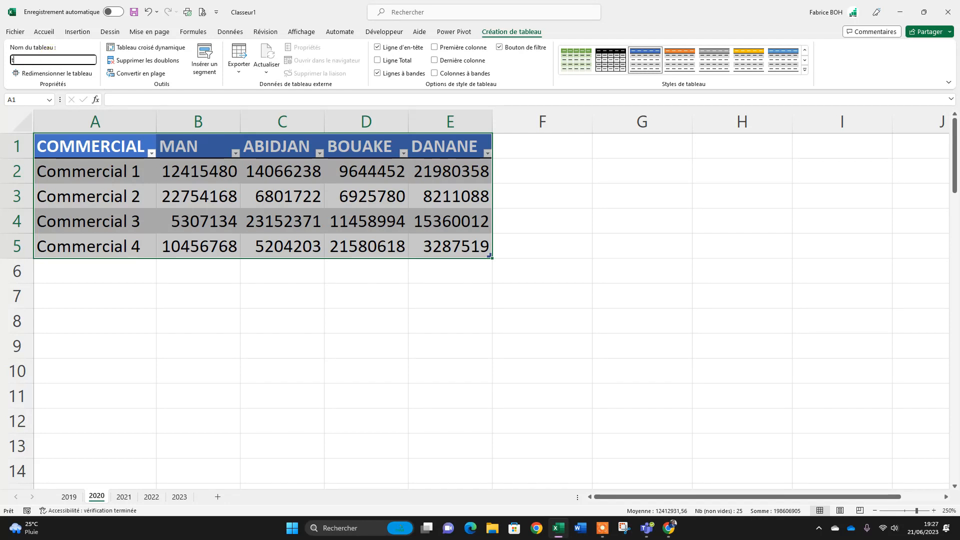
key("Caps_Lock")
type("T")
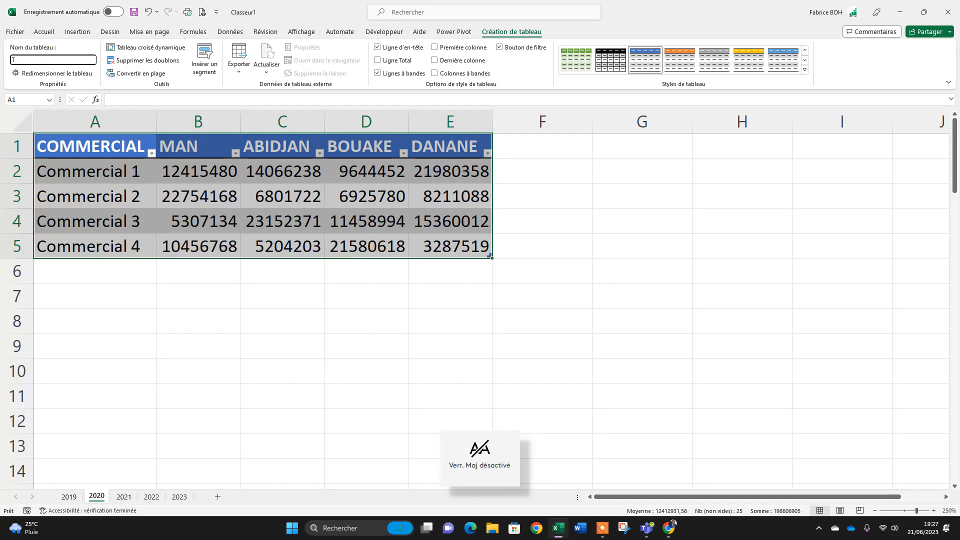
key("Caps_Lock")
type("_2020")
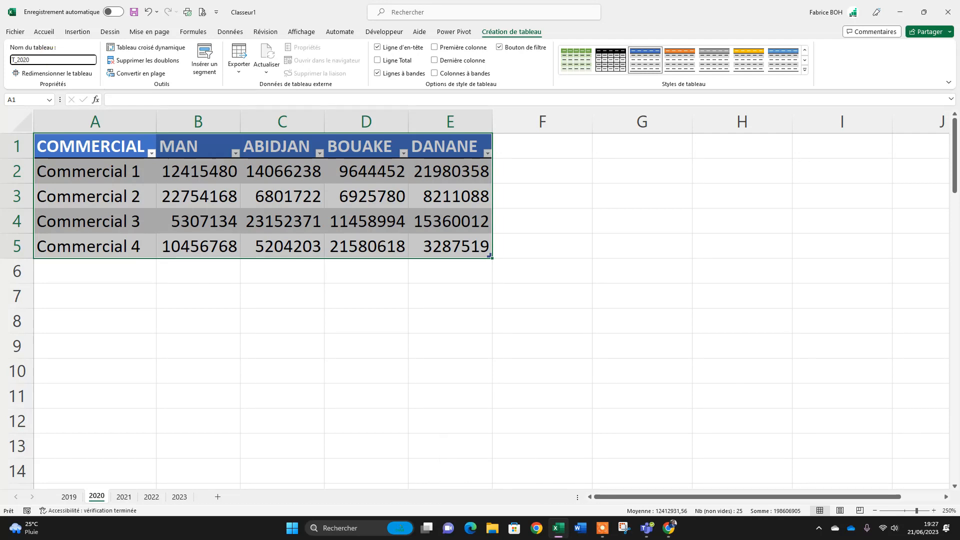
key("Return")
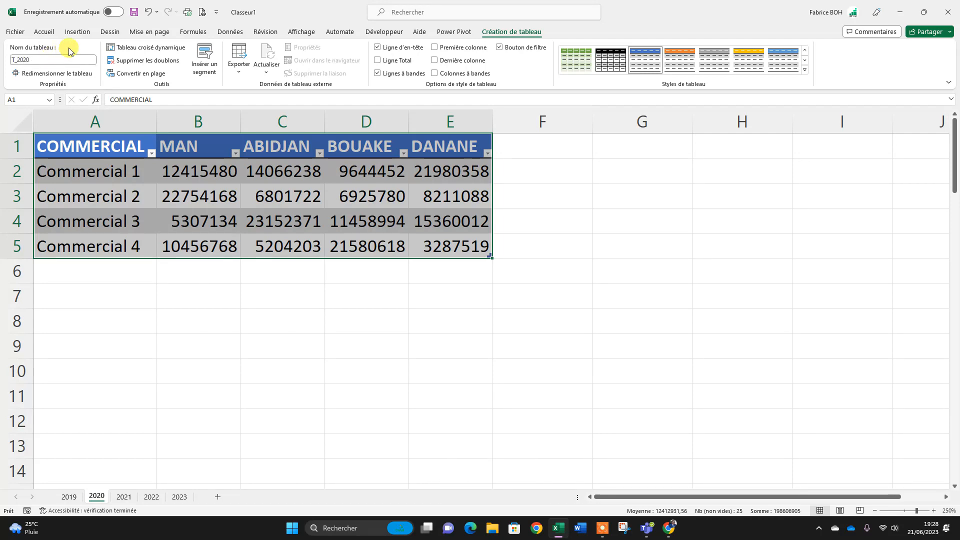
Step: Format range A1:E59 on the 2021 sheet as a table with headers in the same medium blue, grey-banded style
left_click(124, 497)
left_click(115, 223)
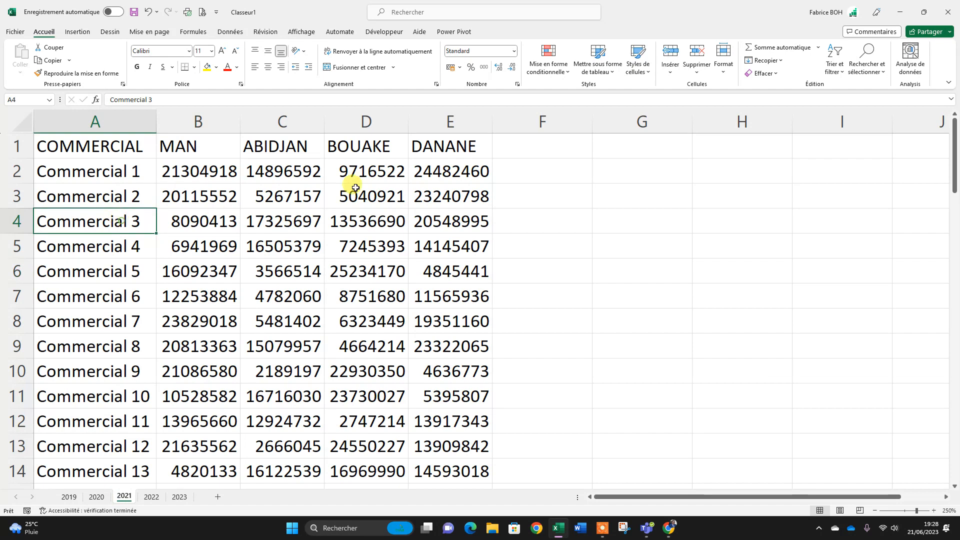
left_click(599, 59)
left_click(626, 256)
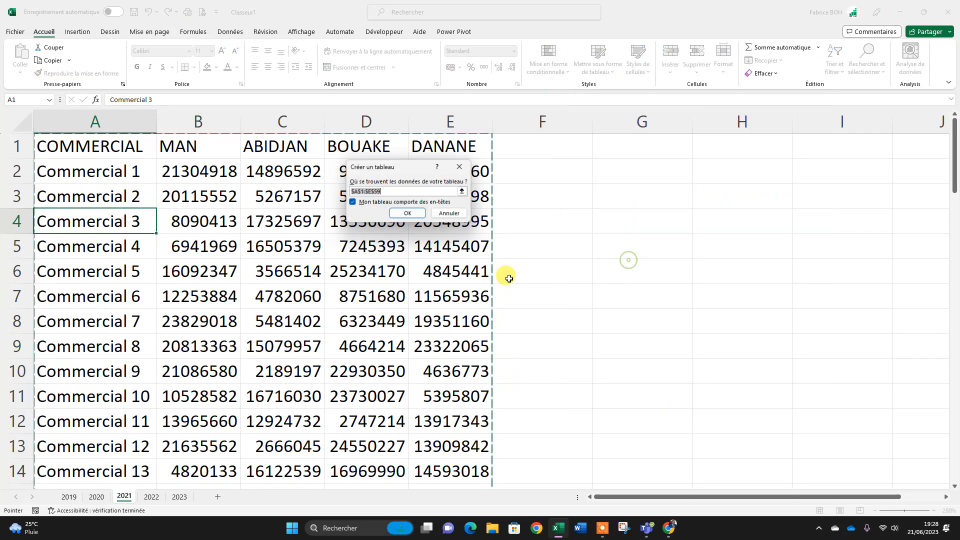
left_click(408, 213)
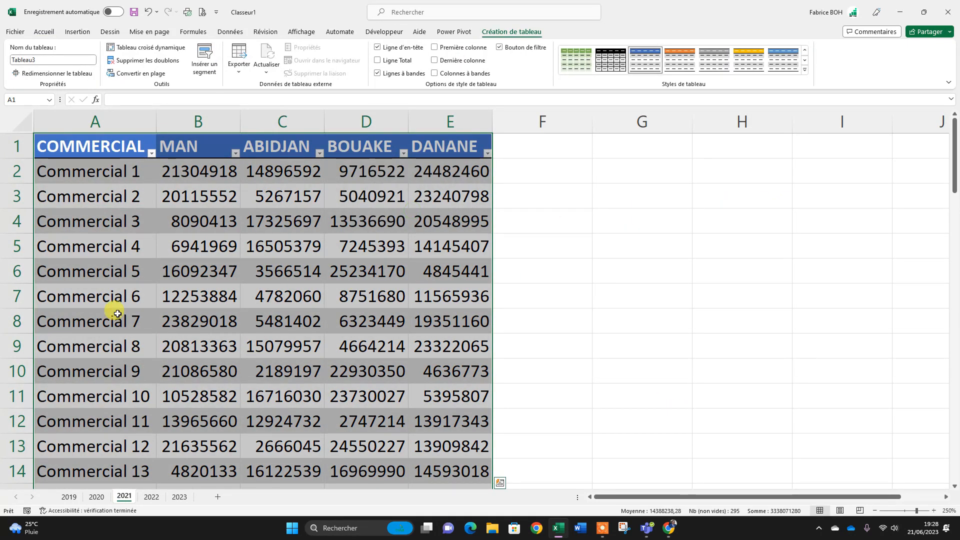
Step: Rename the table on the 2021 sheet as T_2021
left_click(41, 62)
left_click(44, 59)
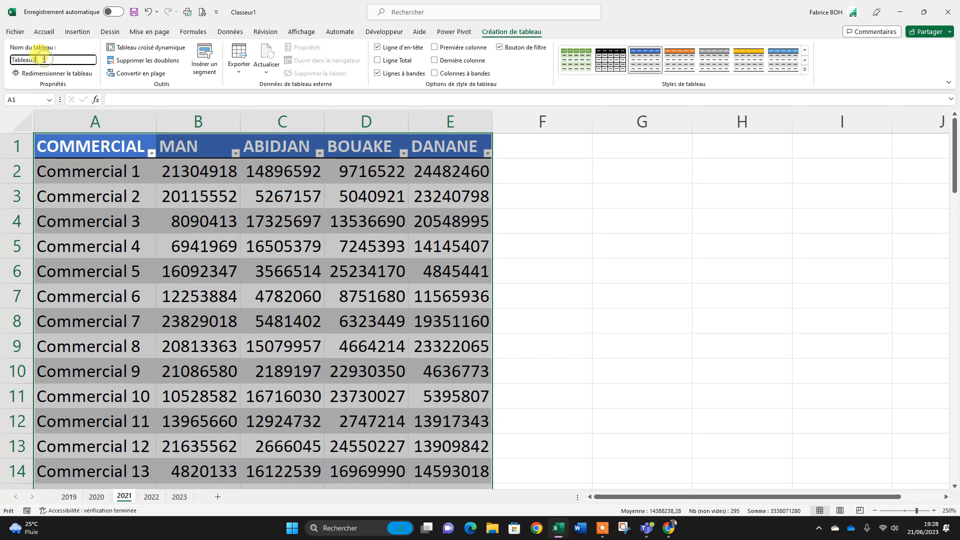
key("BackSpace")
key("BackSpace")
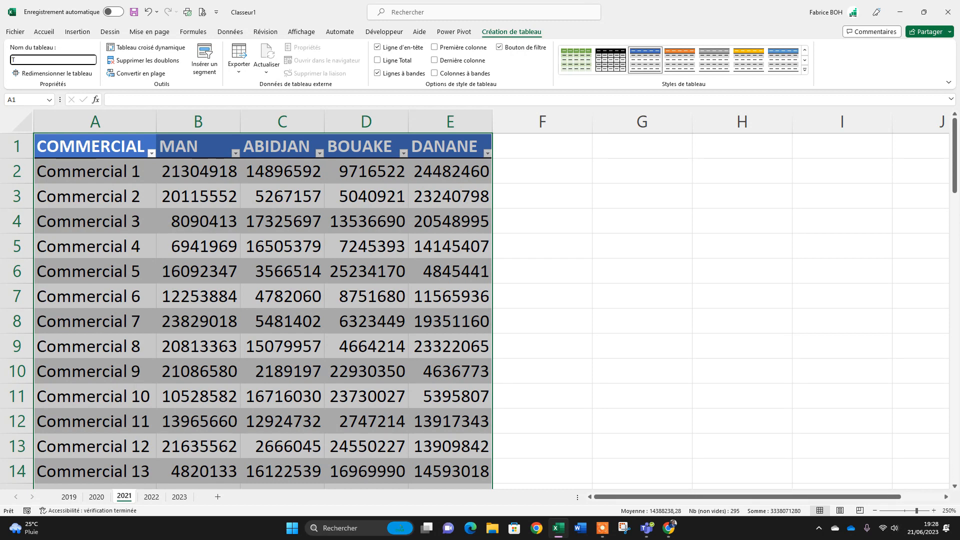
type("_2021")
key("Return")
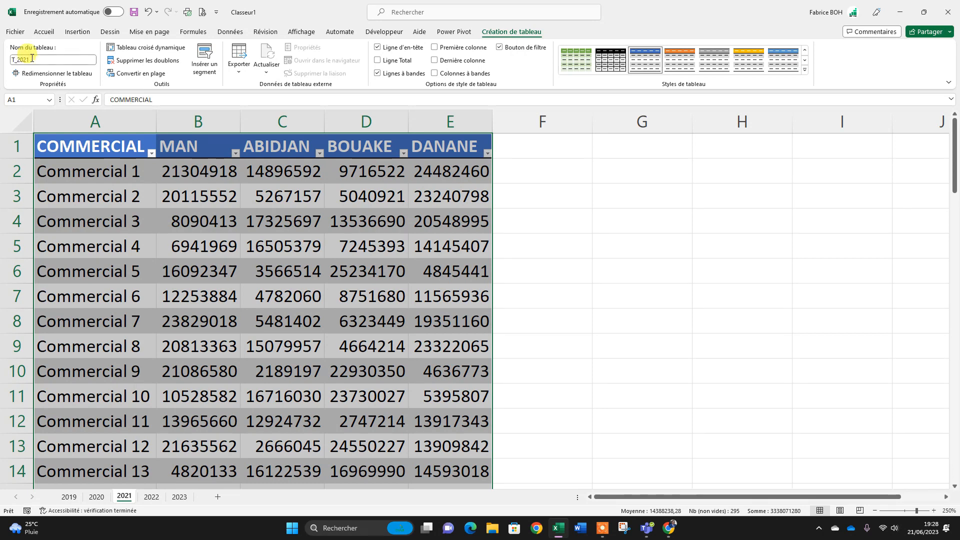
left_click(333, 365)
Step: Format range A1:E24 on the 2022 sheet as a table with headers in the same medium blue, grey-banded style
left_click(142, 498)
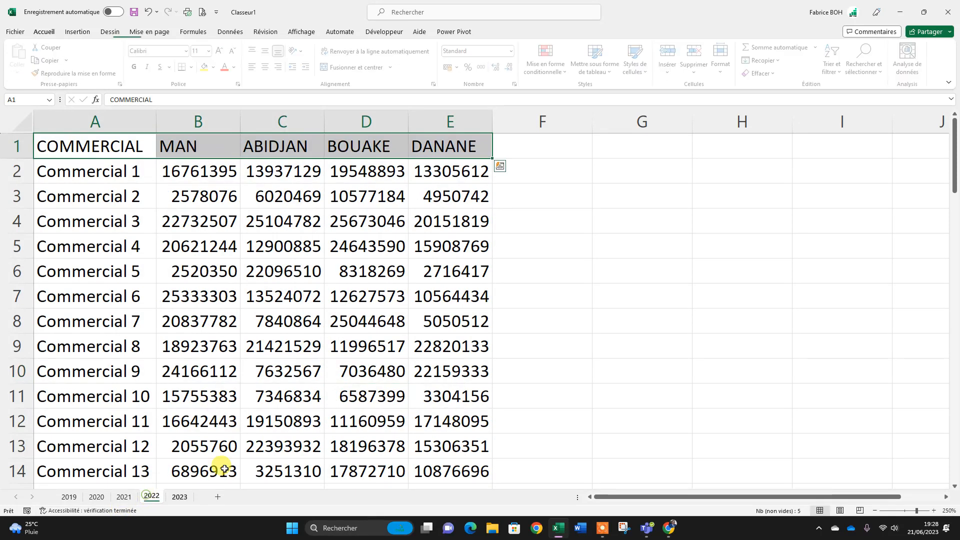
left_click(179, 347)
left_click(599, 61)
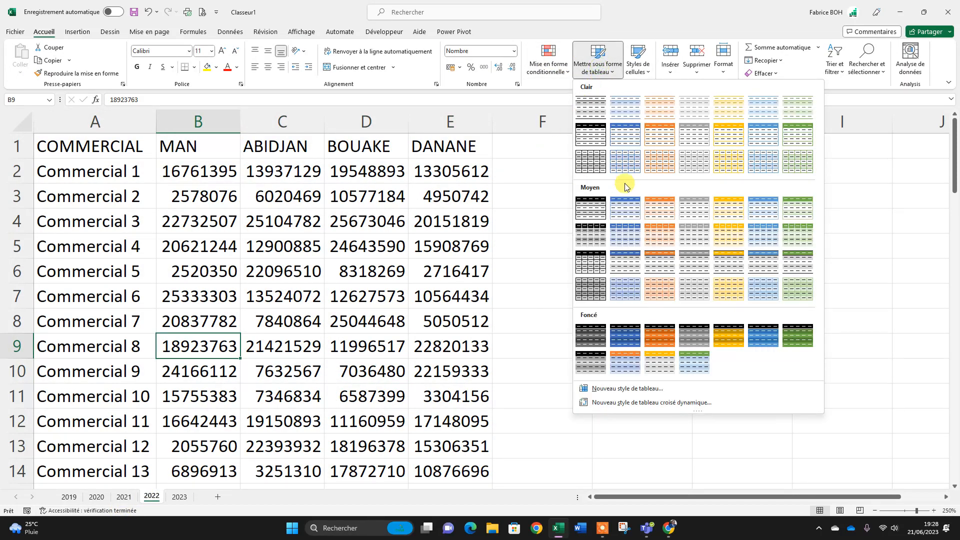
left_click(633, 260)
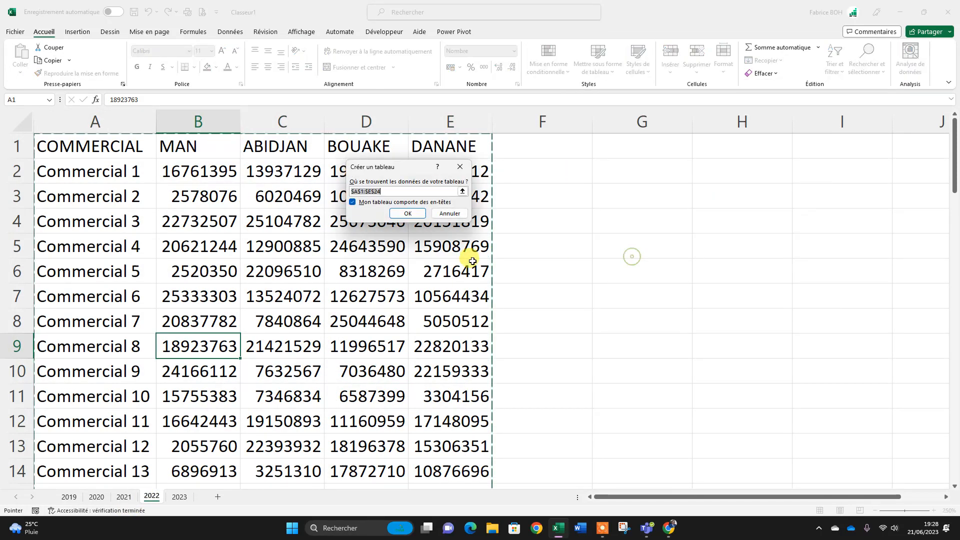
left_click(409, 214)
Step: Rename the table on the 2022 sheet as T_2022
left_click(27, 60)
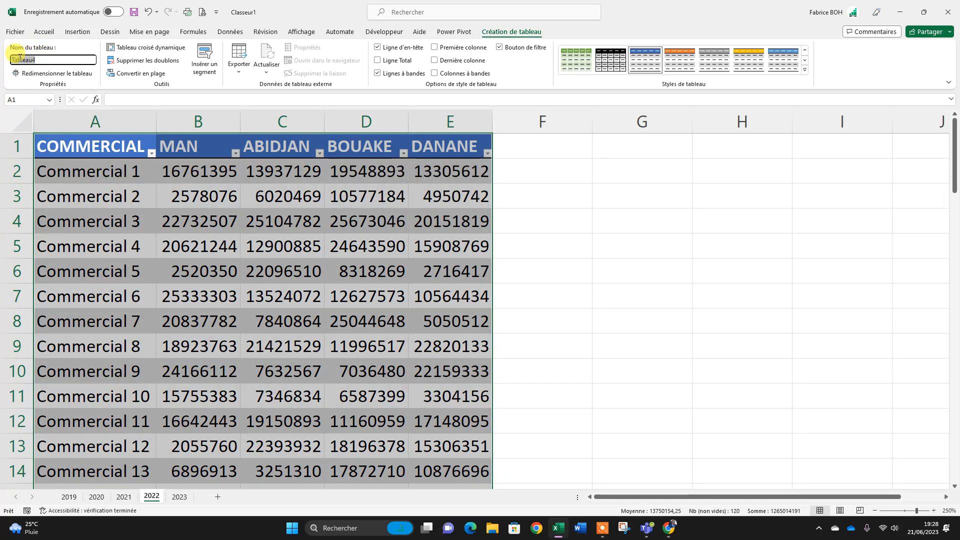
type("T")
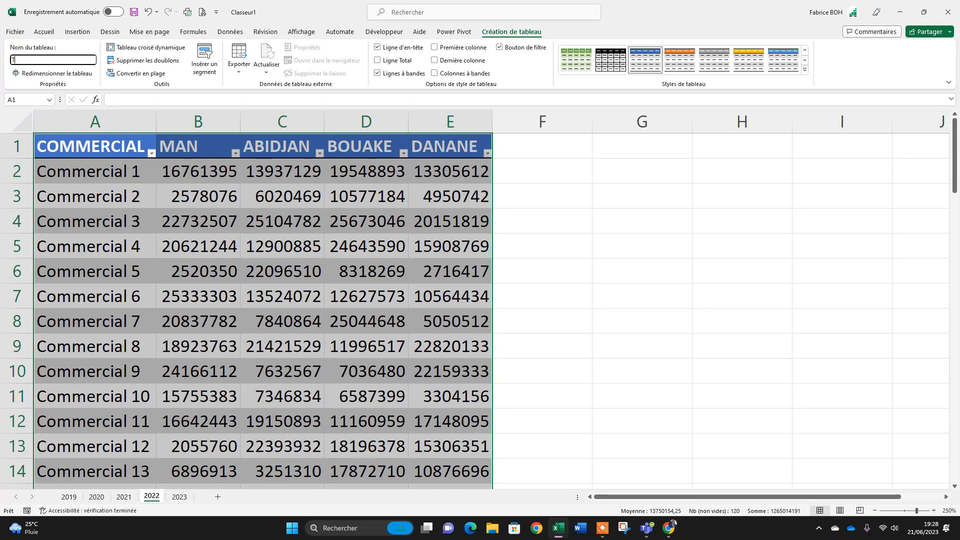
key("Caps_Lock")
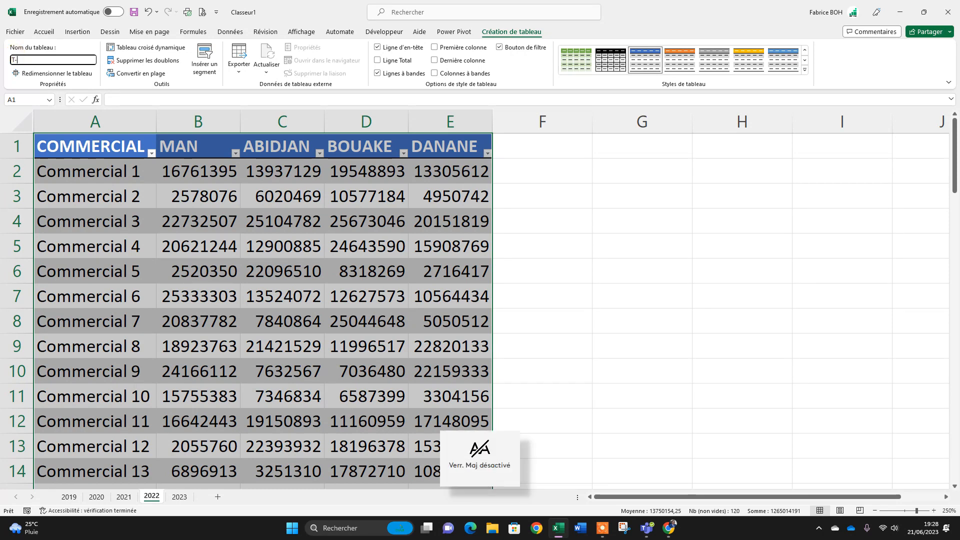
key("Caps_Lock")
type("_")
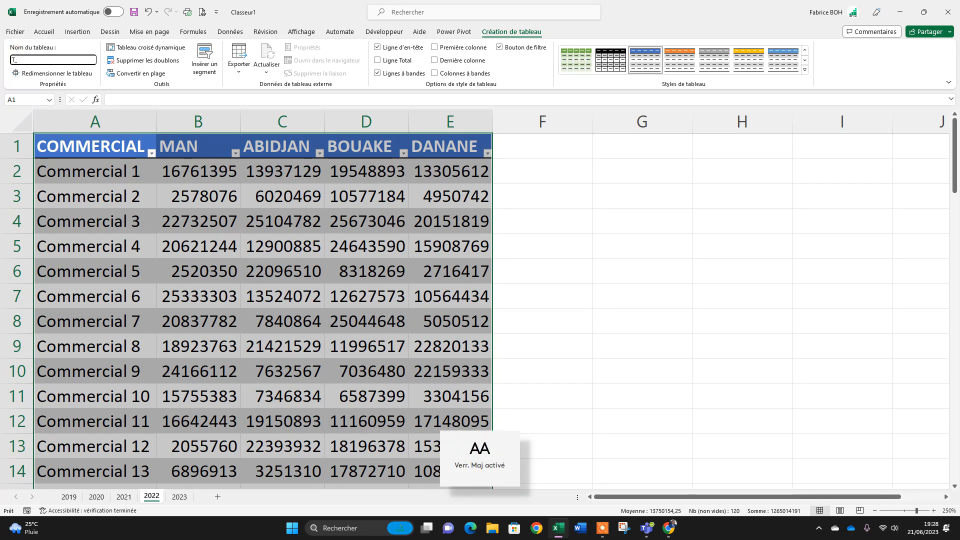
type("2022")
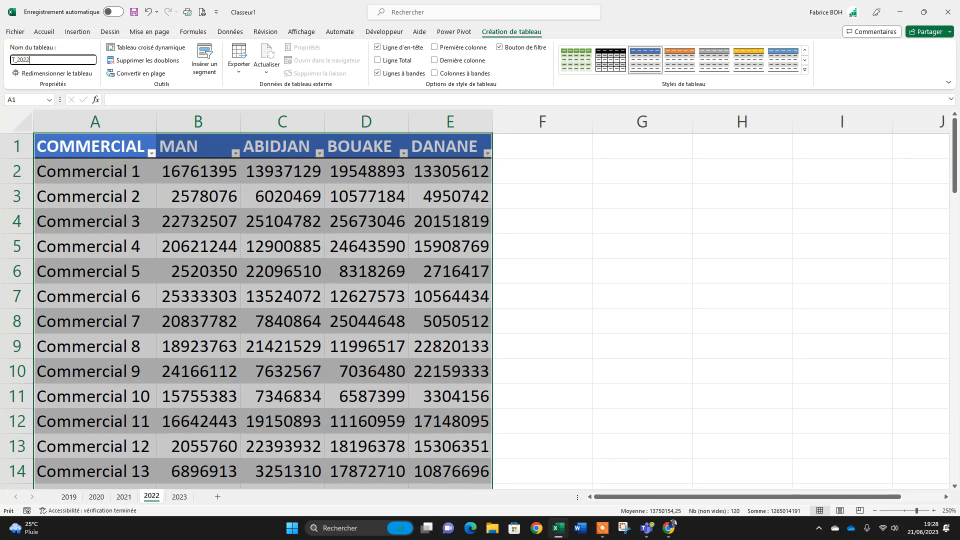
key("Return")
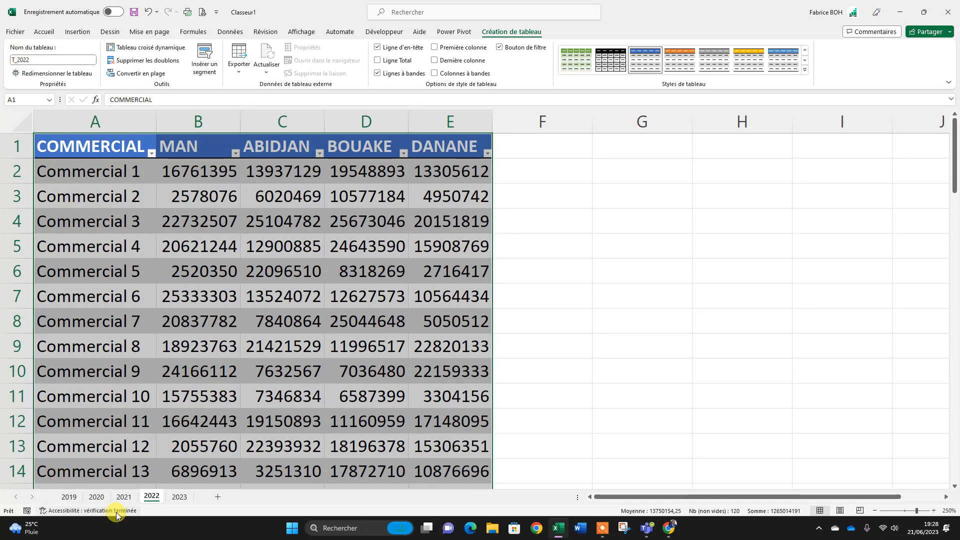
Step: Format range A1:E5 on the 2023 sheet as a table with headers in a medium orange style with light orange bands
left_click(179, 496)
left_click(146, 206)
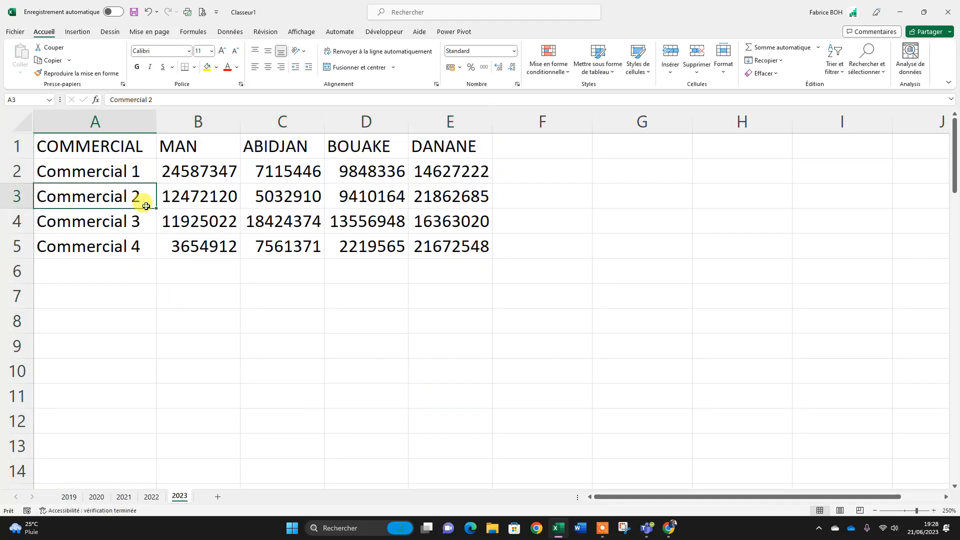
left_click(120, 167)
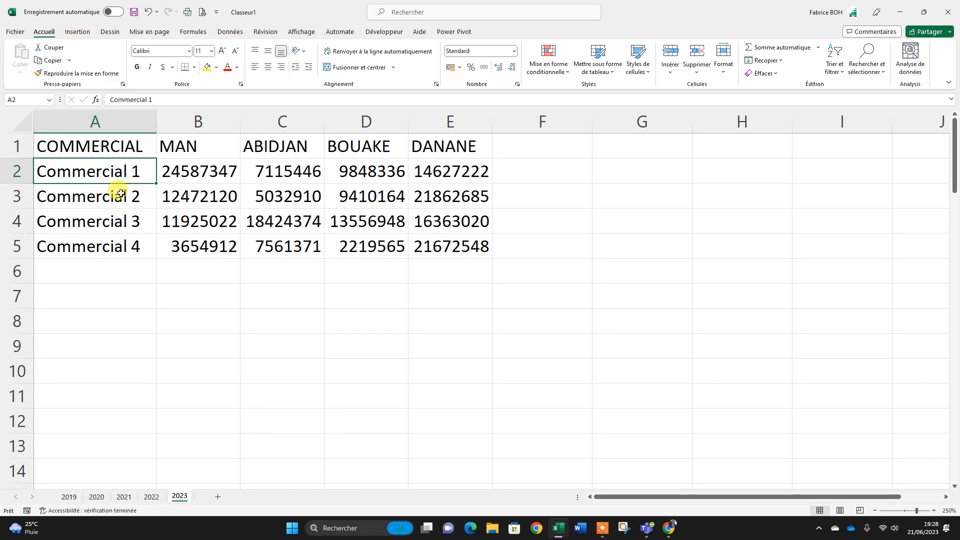
left_click(591, 70)
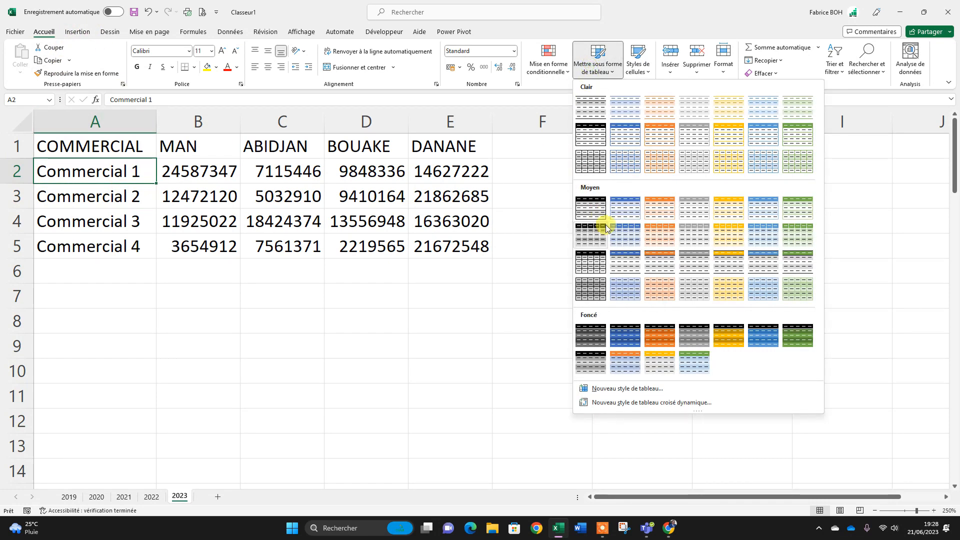
left_click(645, 215)
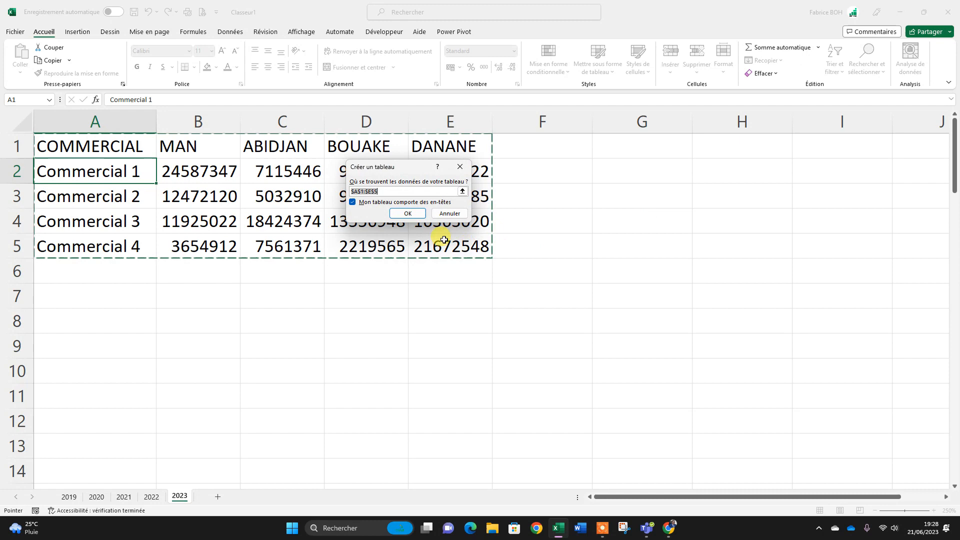
left_click(407, 214)
Step: Rename the table on the 2023 sheet as T_2023
left_click(59, 58)
left_click(55, 57)
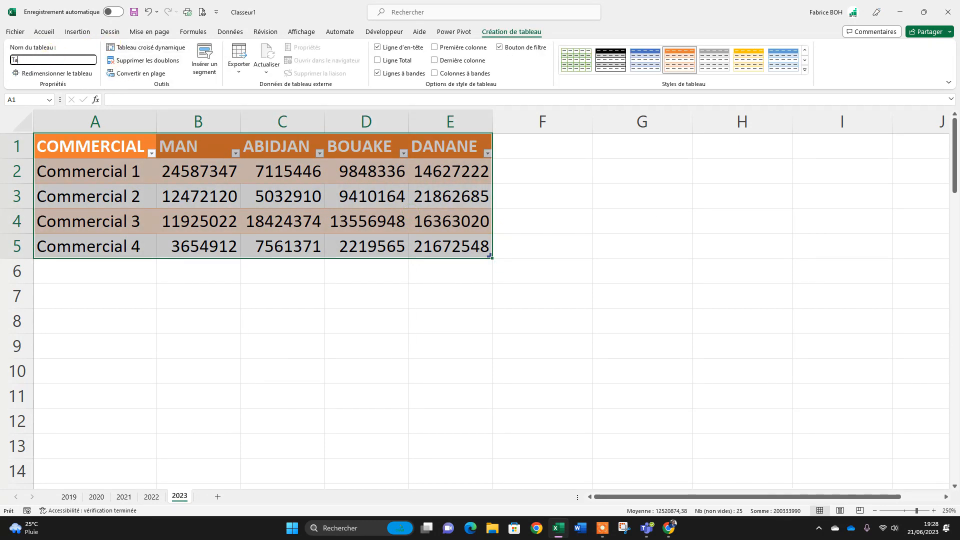
key("Caps_Lock")
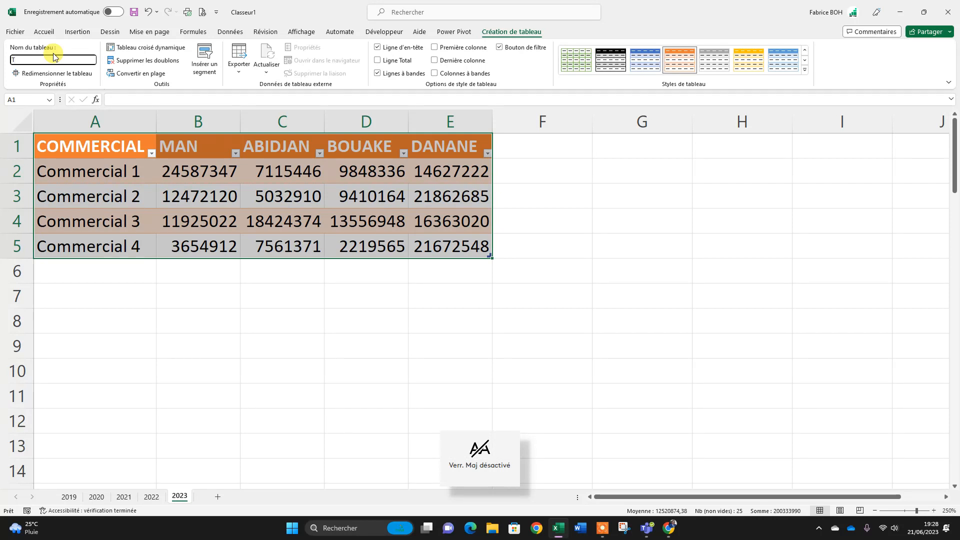
key("Caps_Lock")
type("_")
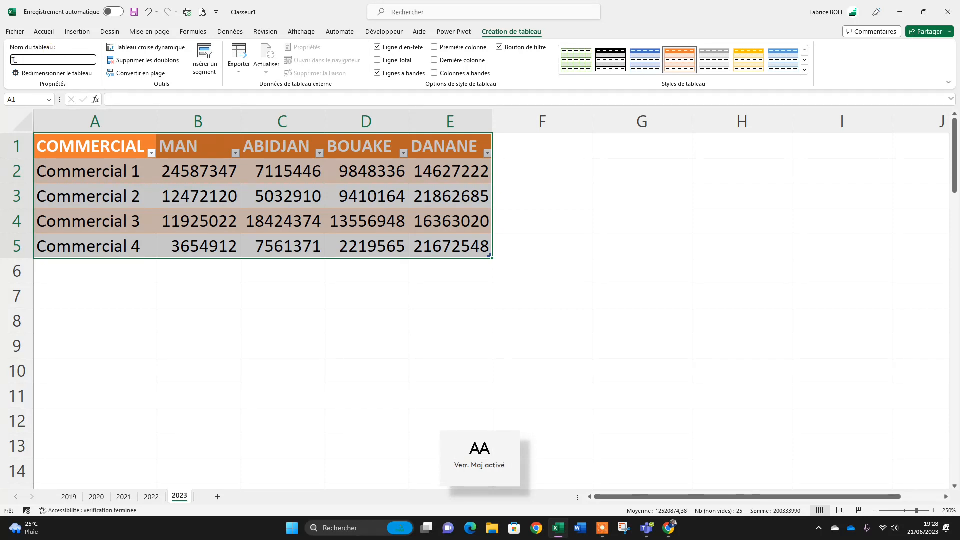
type("20")
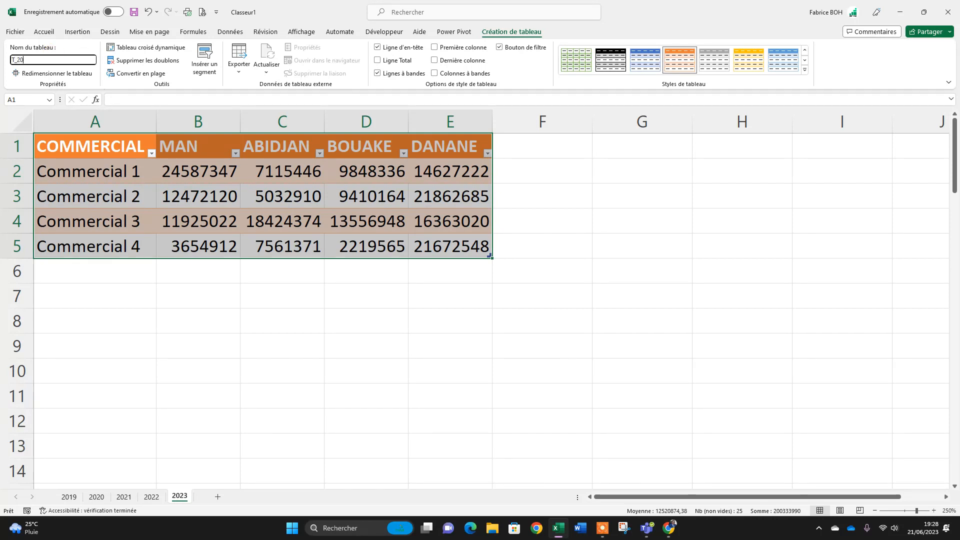
type("23")
key("Return")
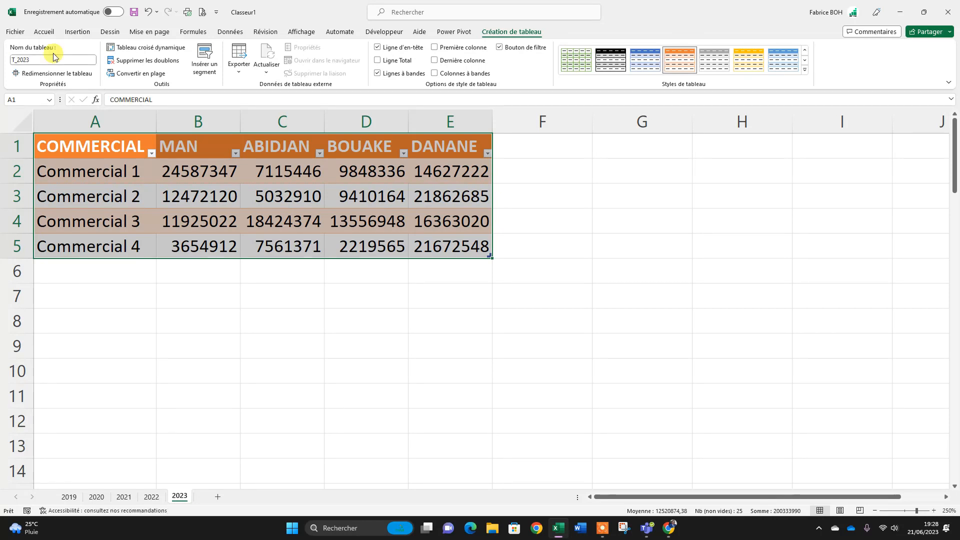
left_click(184, 220)
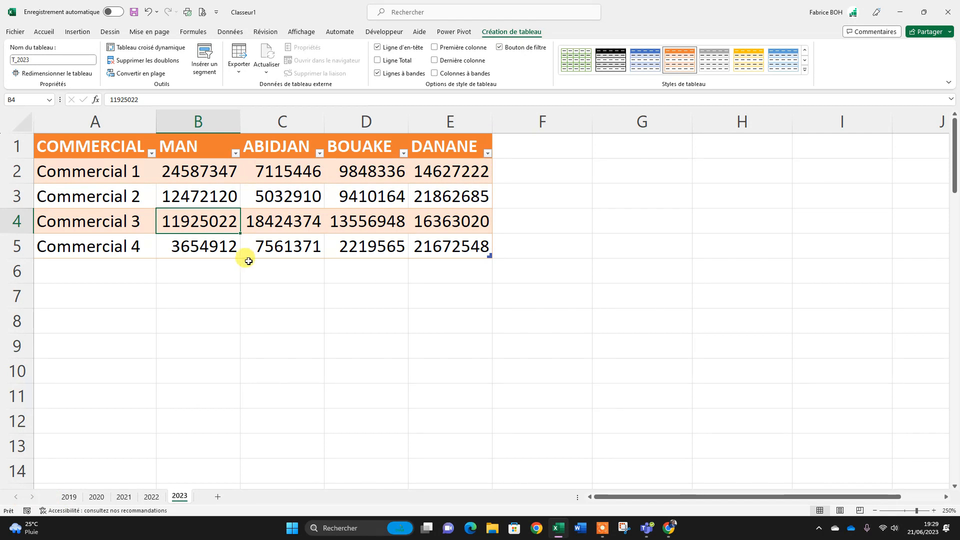
left_click(229, 246)
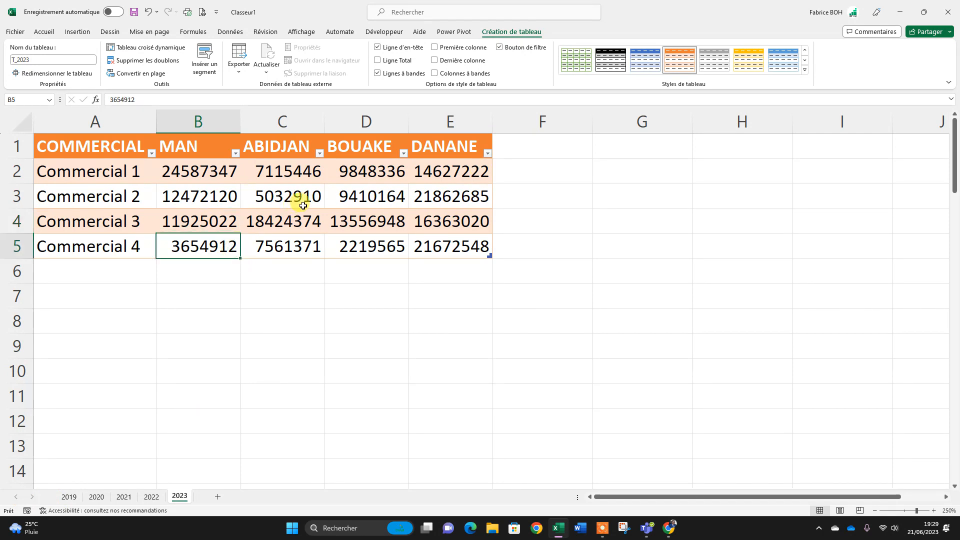
left_click(285, 224)
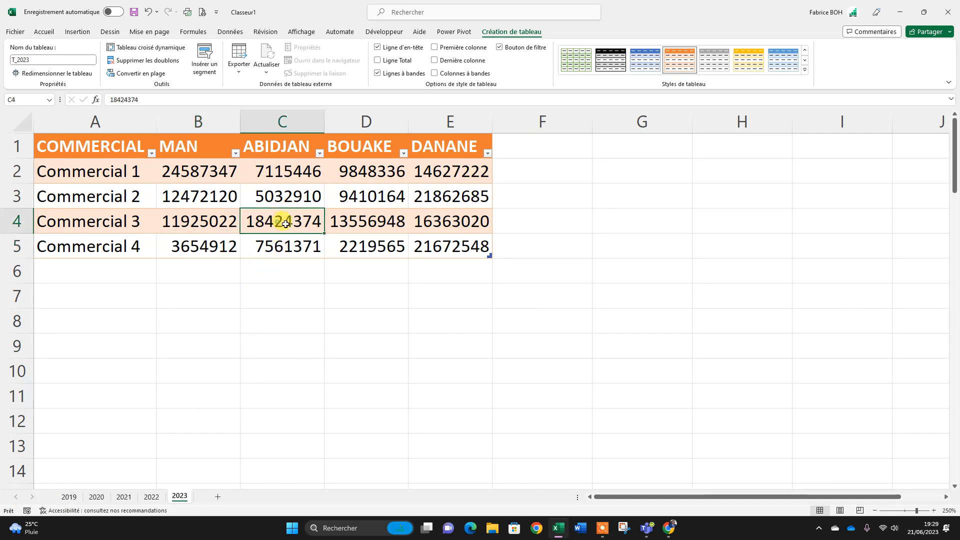
left_click(141, 224)
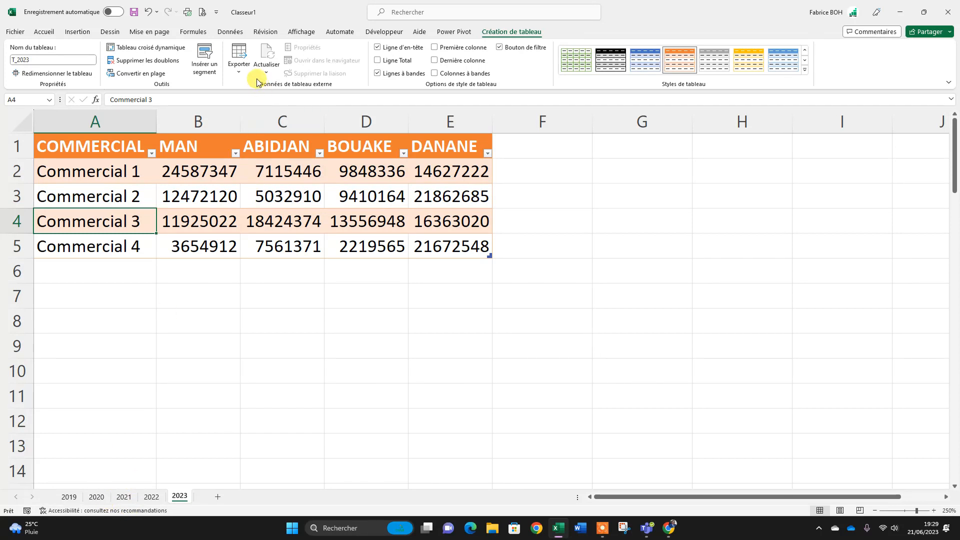
Step: Create a blank query from the other data sources, opening it in the Power Query editor
left_click(229, 31)
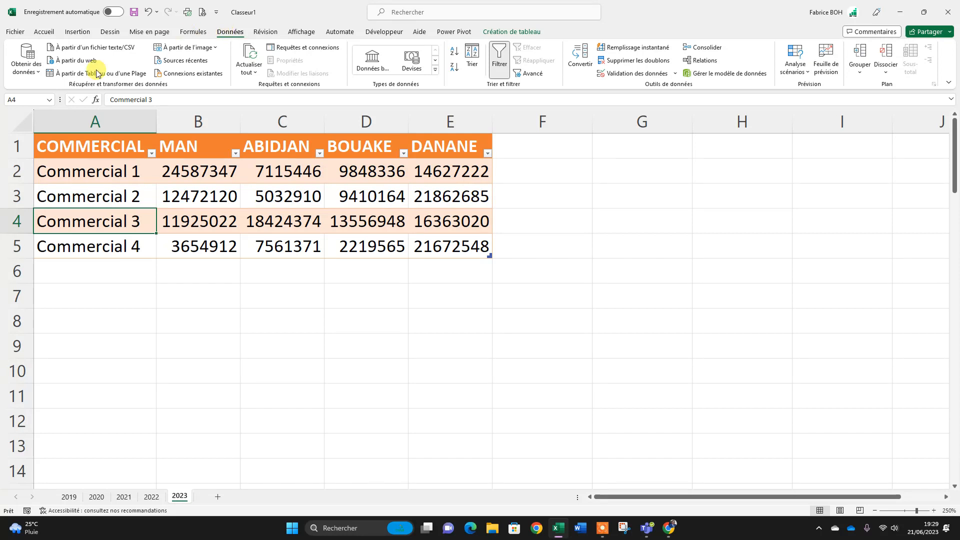
left_click(27, 65)
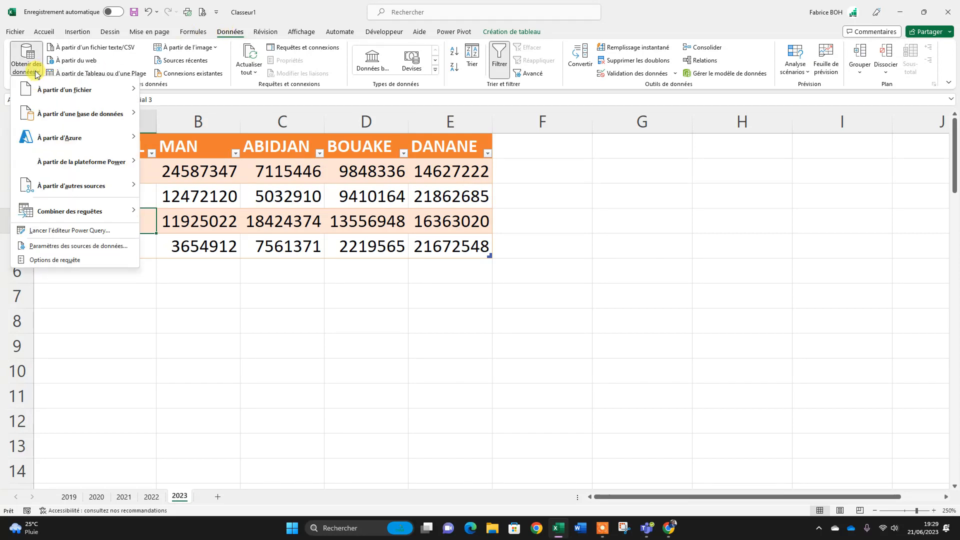
mouse_move(65, 188)
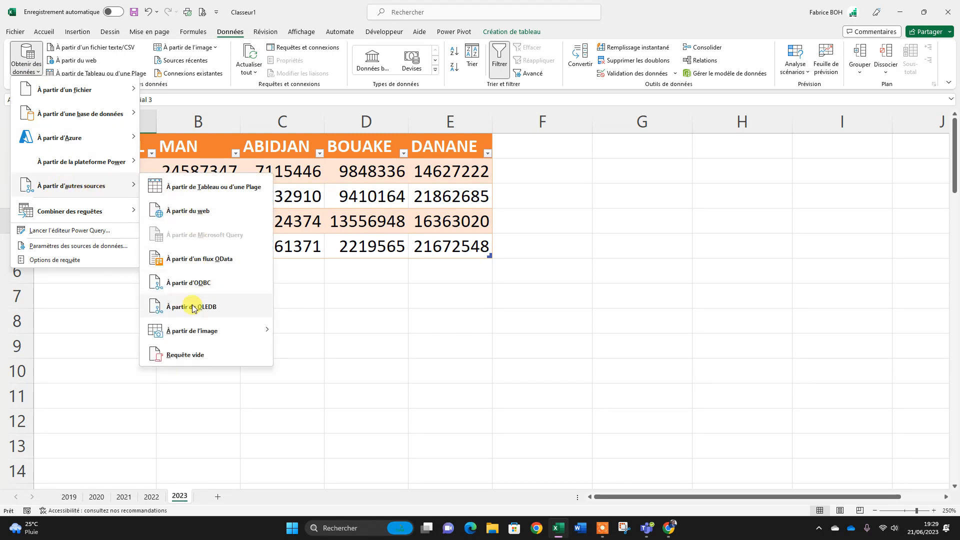
mouse_move(190, 330)
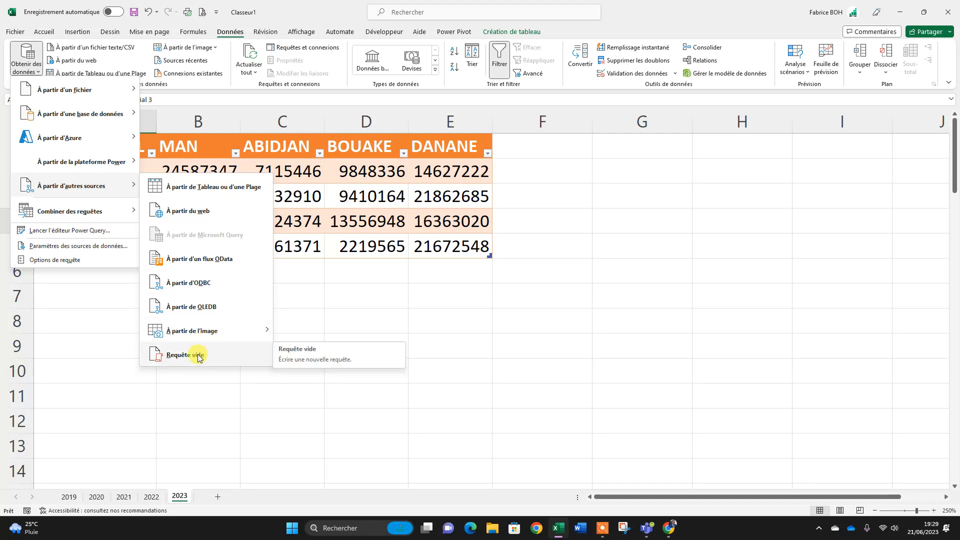
left_click(197, 353)
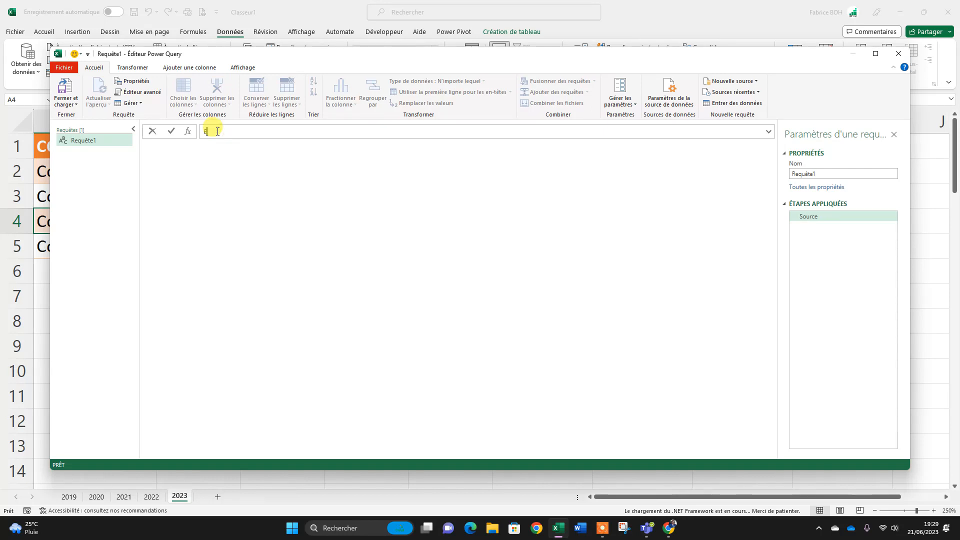
Step: Enter =Excel.CurrentWorkbook() as the blank query's source formula to list the workbook's tables
type("x")
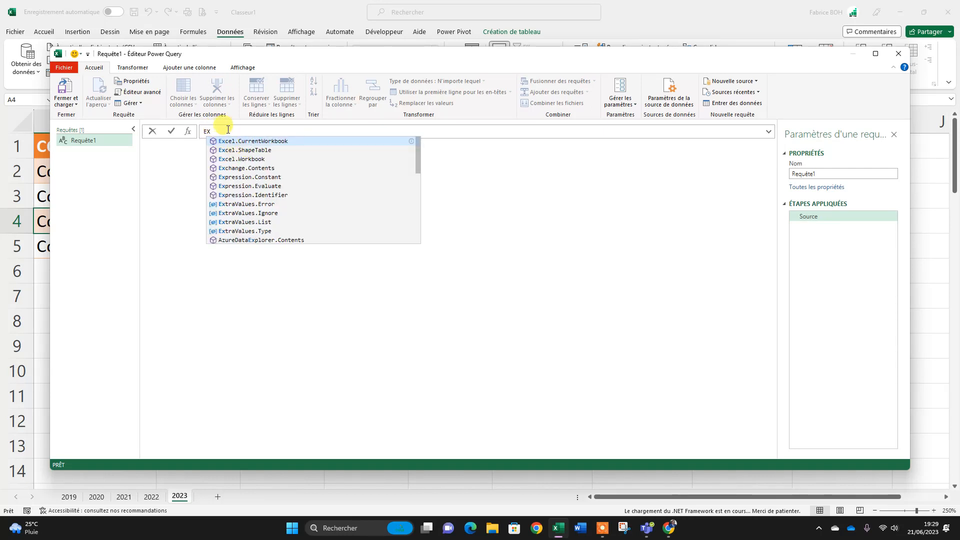
left_click(287, 142)
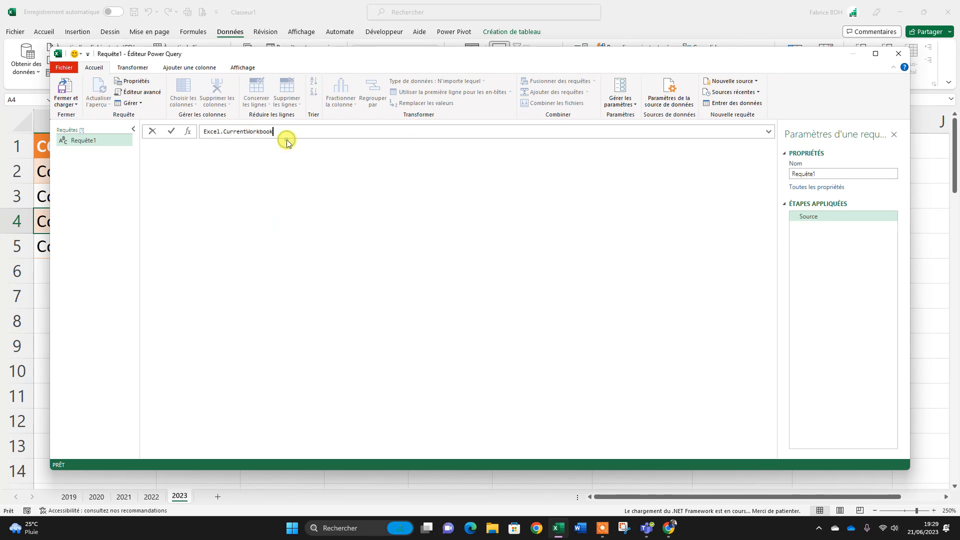
left_click(211, 131)
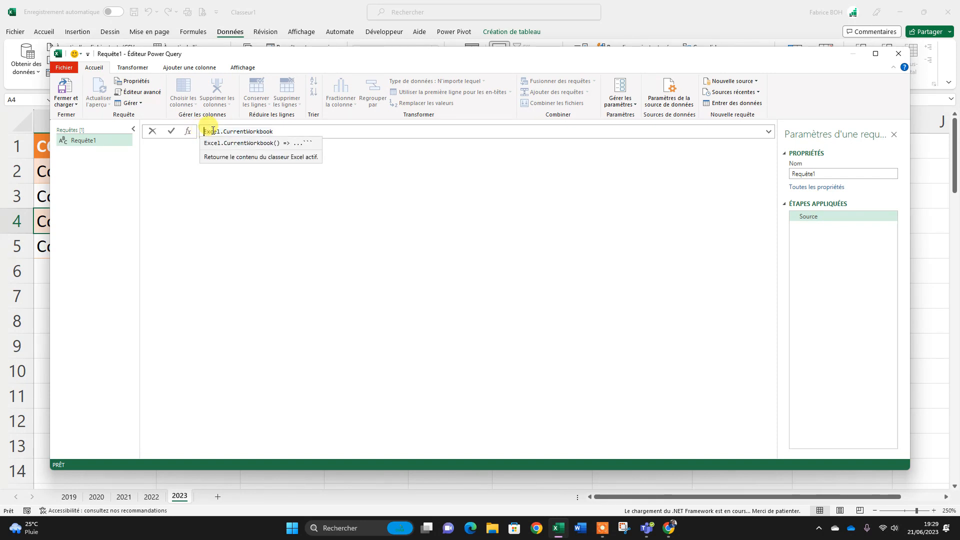
key("Caps_Lock")
type("=")
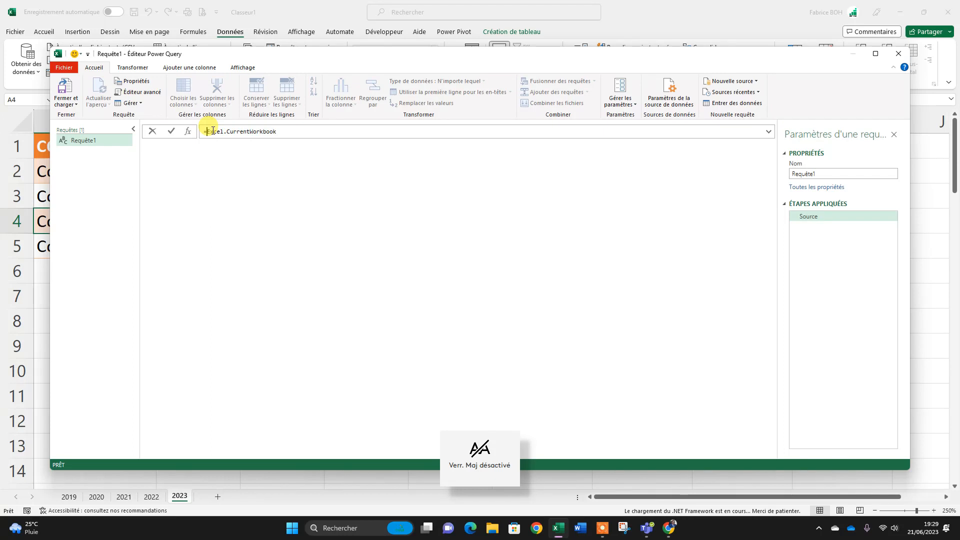
left_click(278, 129)
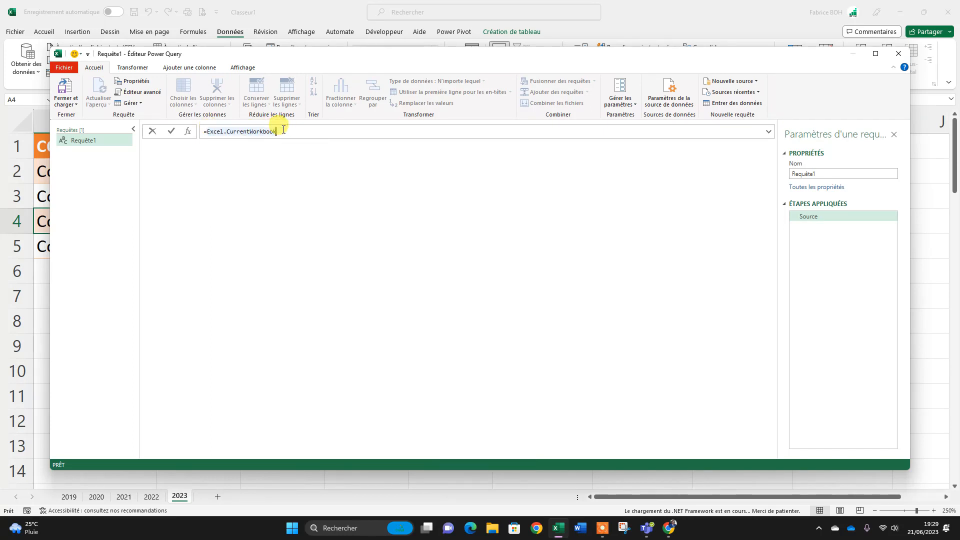
type("(")
key("Return")
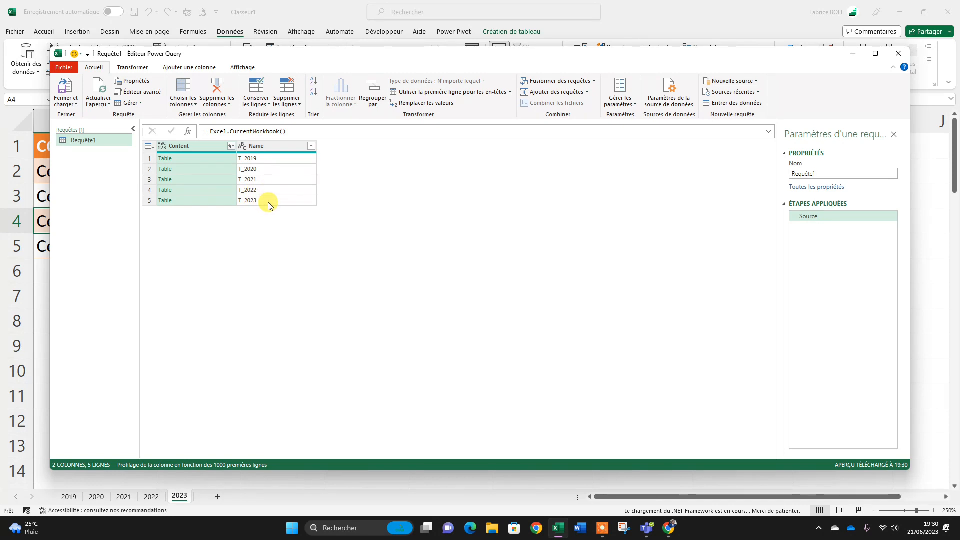
Step: Expand the Content column into all its columns, loading the full column list and keeping the original column name as prefix
left_click(232, 146)
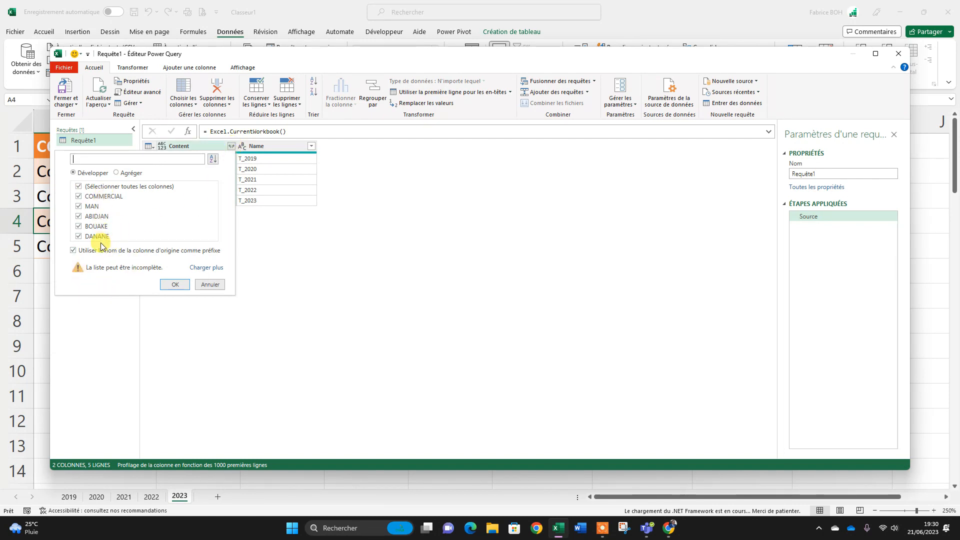
left_click(206, 267)
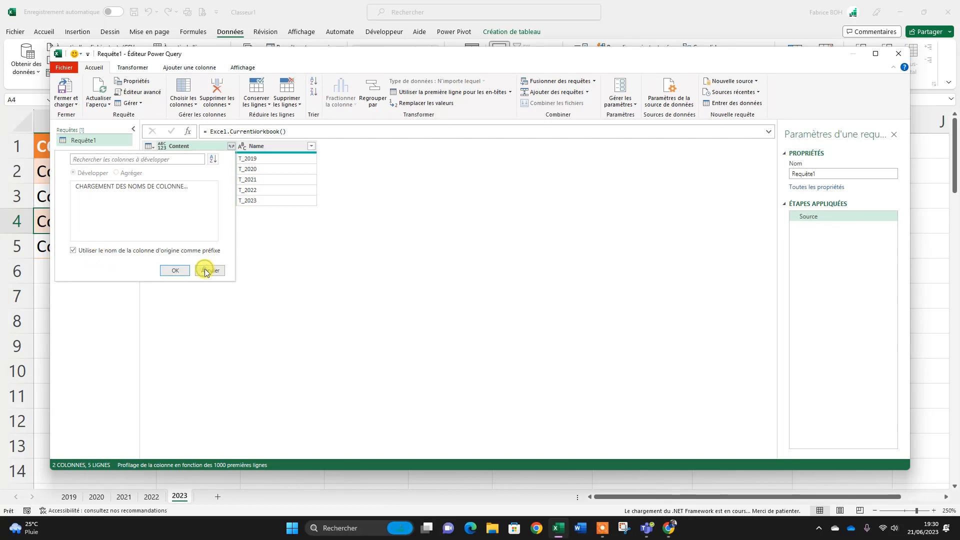
left_click(178, 273)
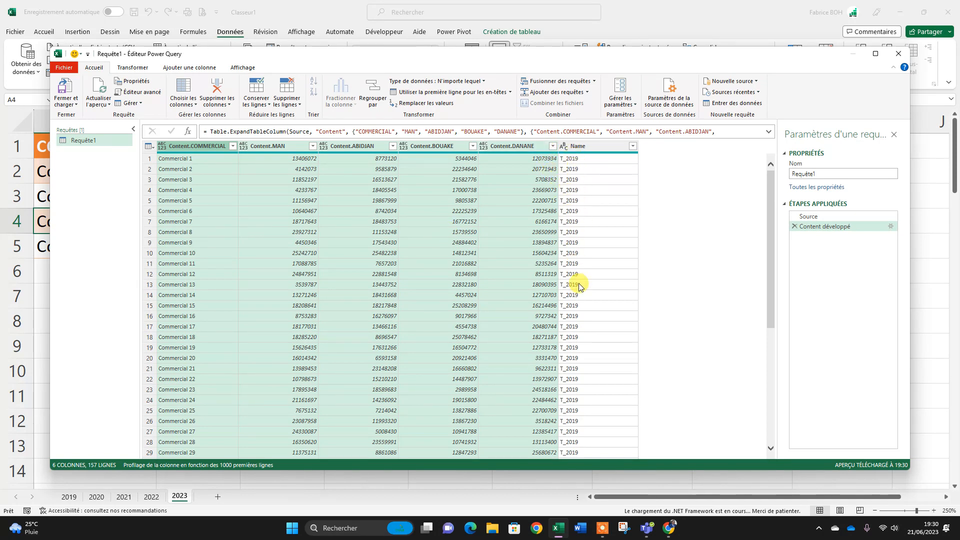
scroll(578, 283, "down", 3)
scroll(580, 280, "up", 3)
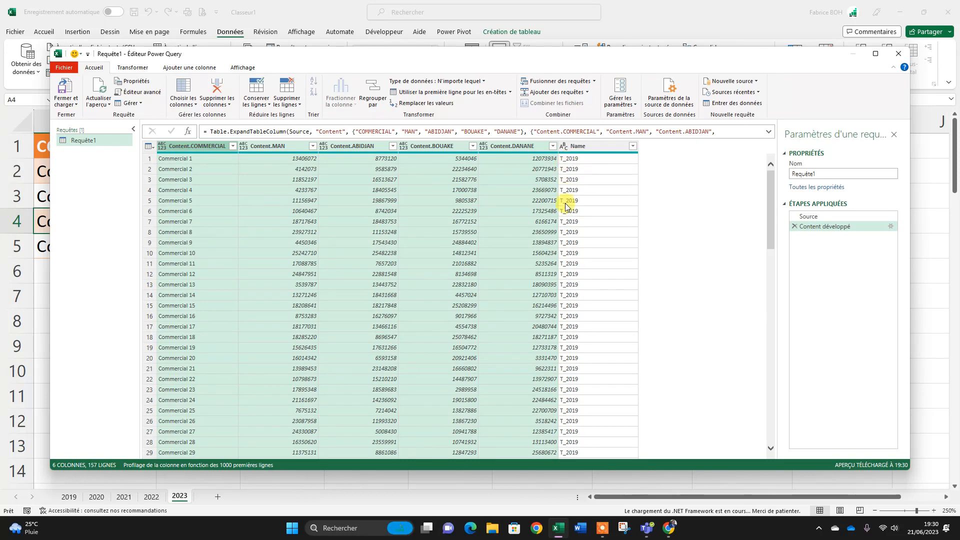
Step: Replace T_ with nothing in the Name column so that only the years are kept
left_click(568, 147)
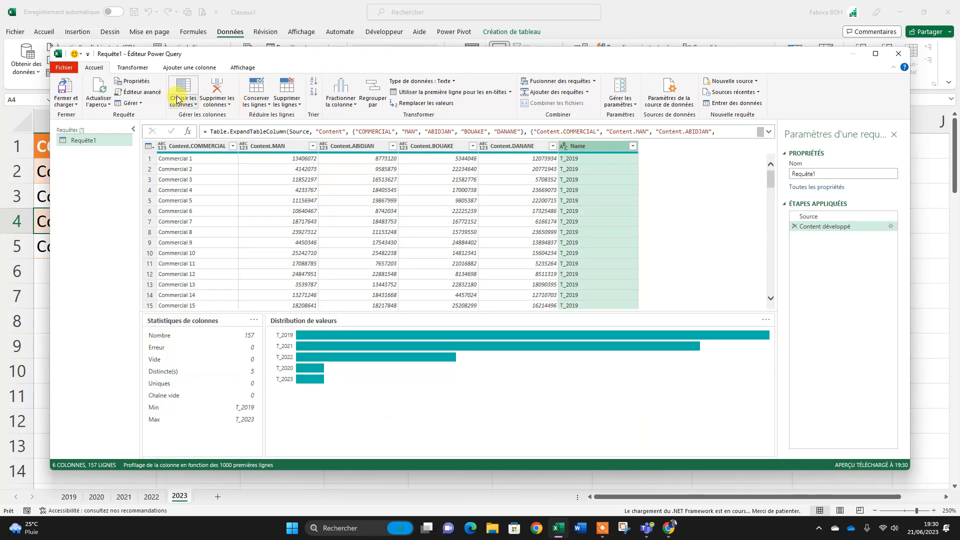
left_click(140, 68)
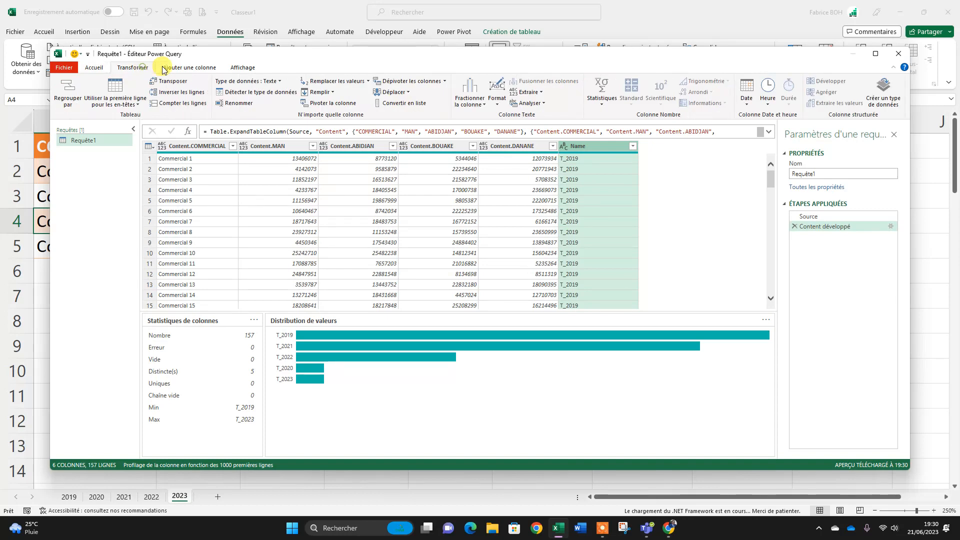
left_click(340, 81)
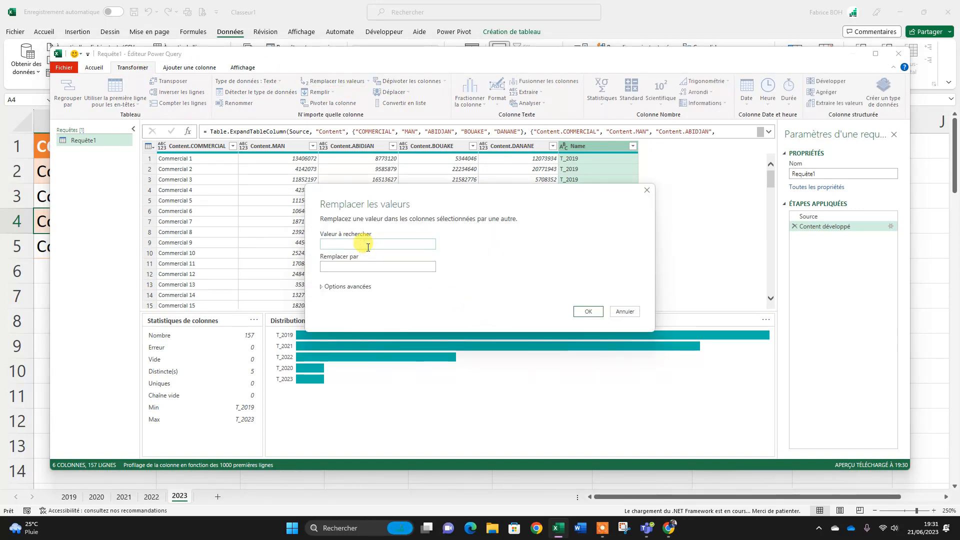
left_click(368, 245)
key("Caps_Lock")
type("T")
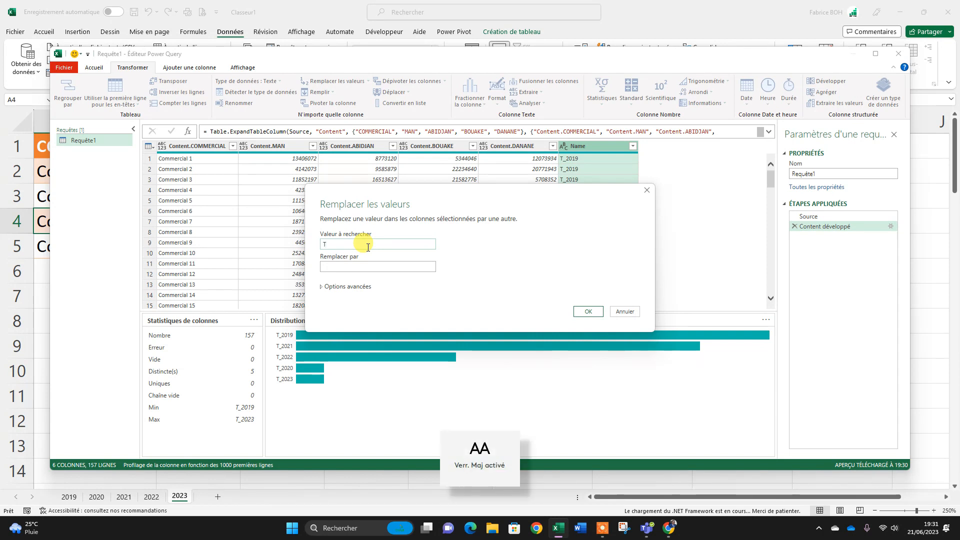
key("Caps_Lock")
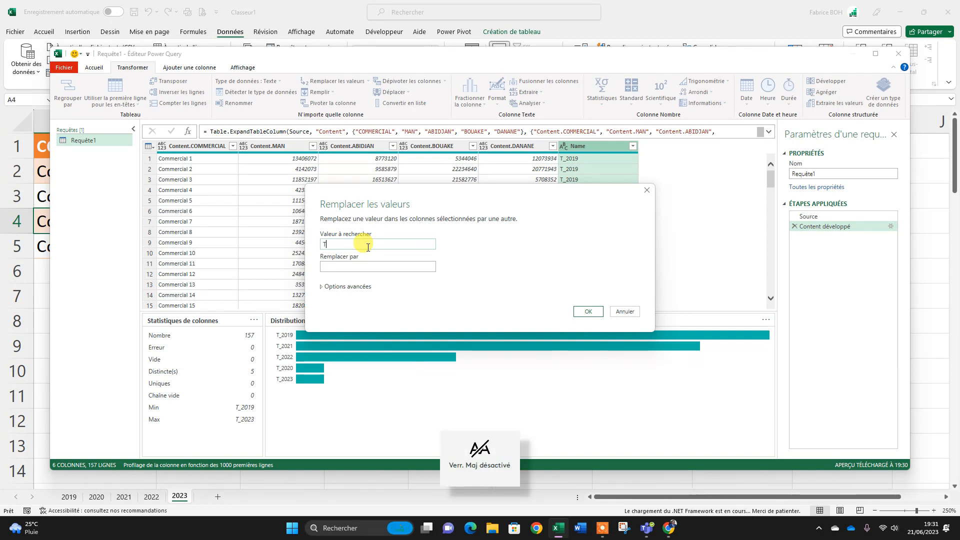
key("Caps_Lock")
type("_")
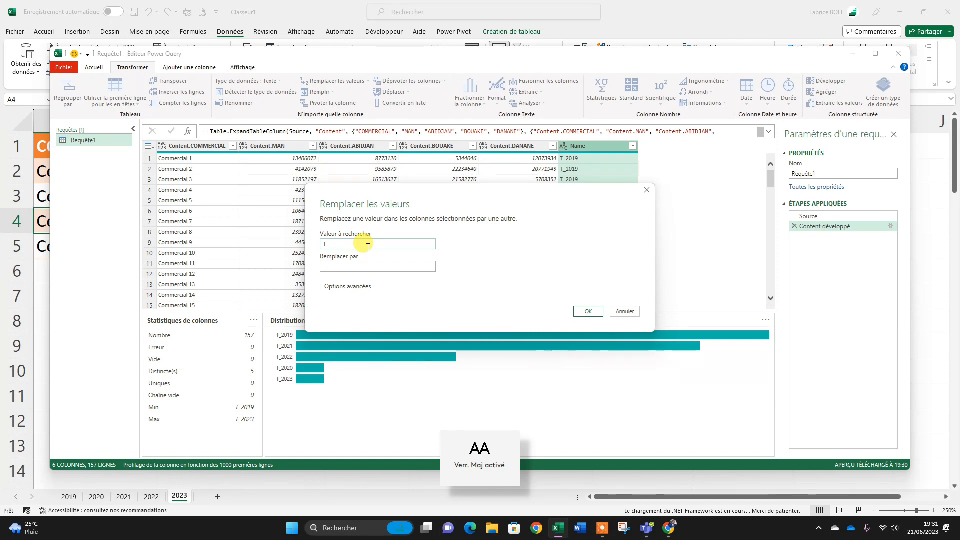
left_click(591, 312)
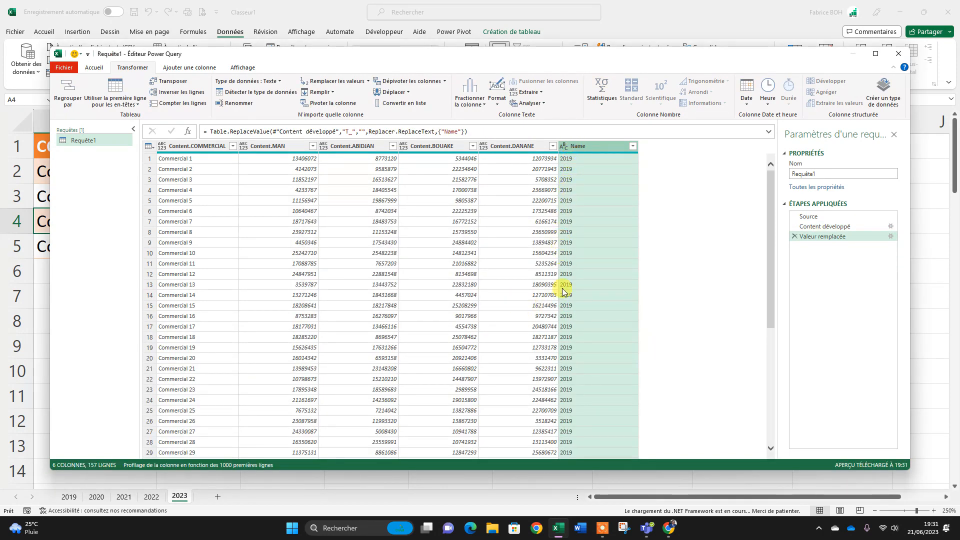
scroll(562, 288, "down", 20)
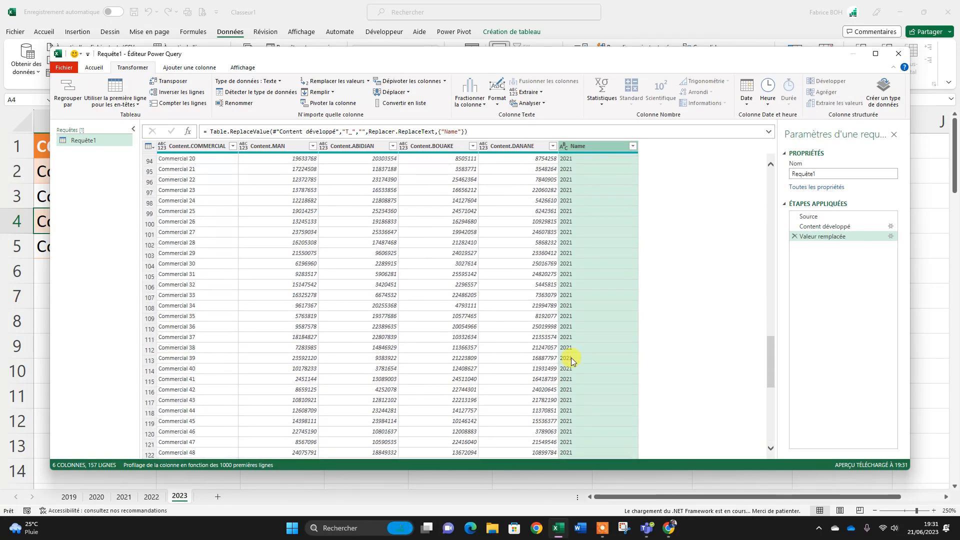
scroll(569, 350, "up", 20)
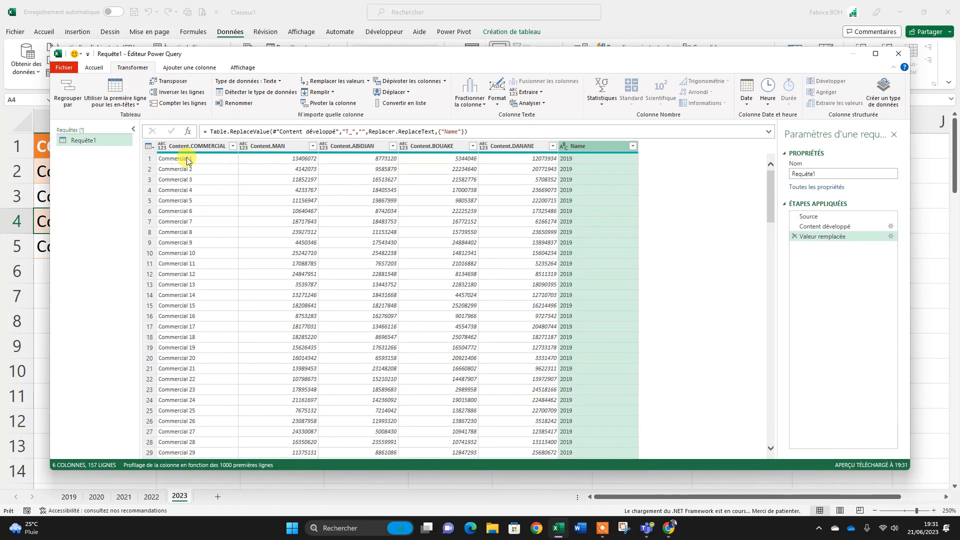
Step: Close and load the query to a worksheet, and move that sheet after the 2023 sheet
left_click(91, 69)
left_click(65, 104)
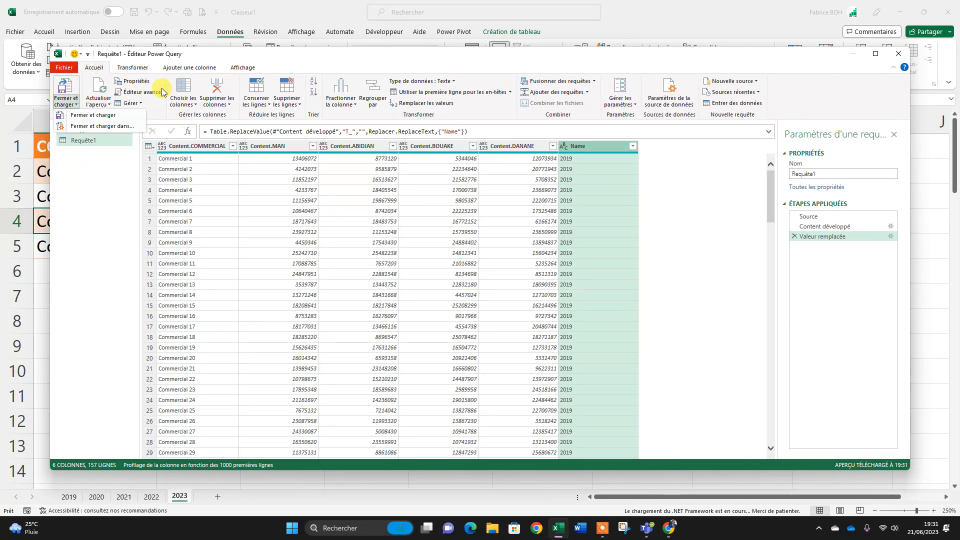
left_click(100, 118)
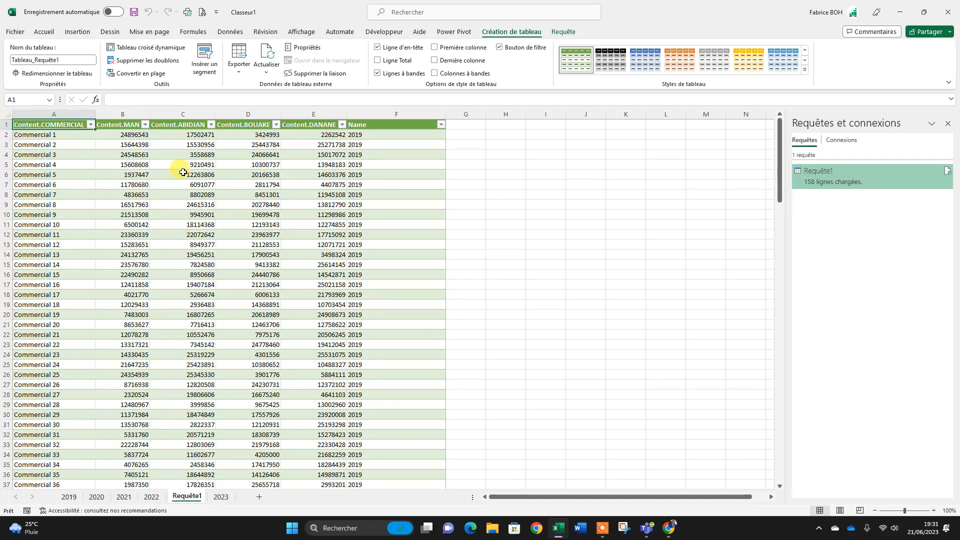
left_click(222, 192)
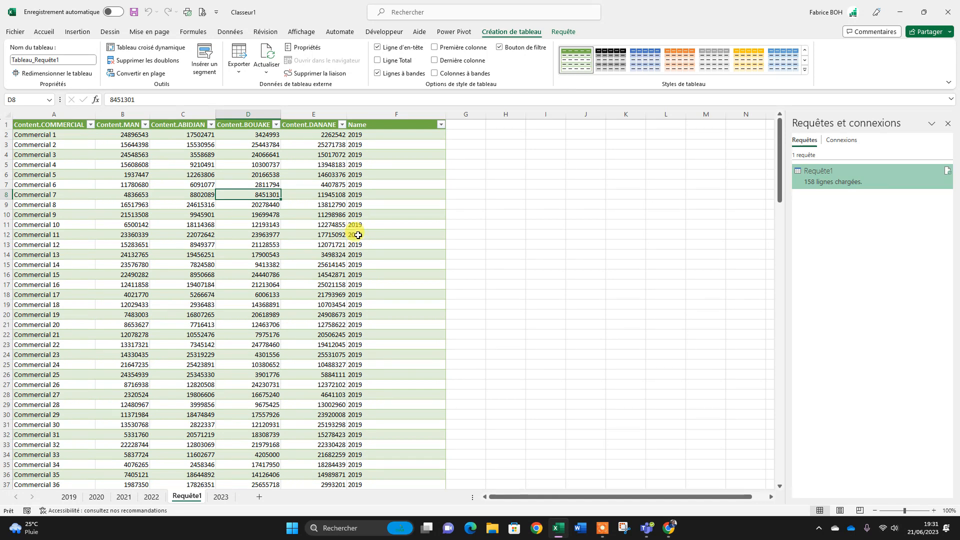
left_click_drag(188, 497, 269, 499)
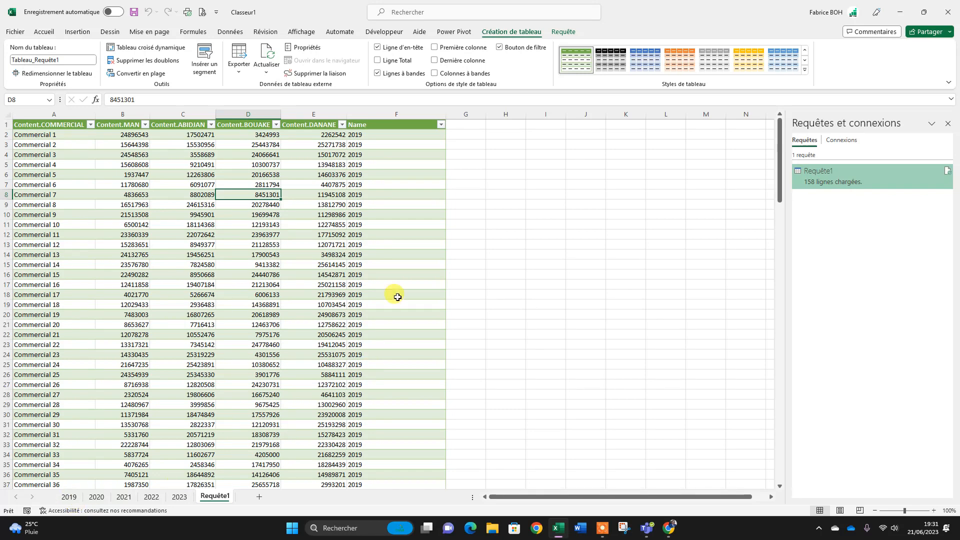
Step: Examine the filter values of the Name column and the combined table's rows down to the end
left_click(441, 125)
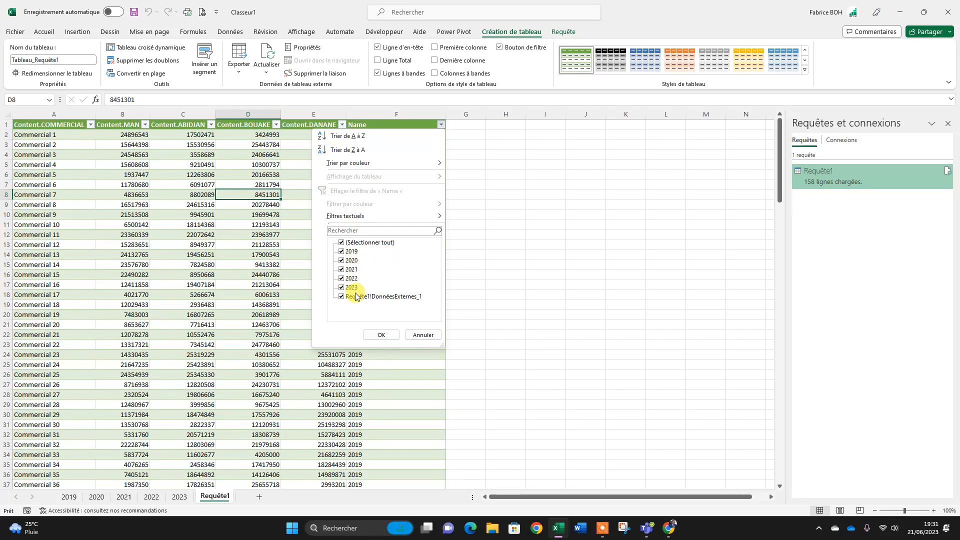
left_click(425, 334)
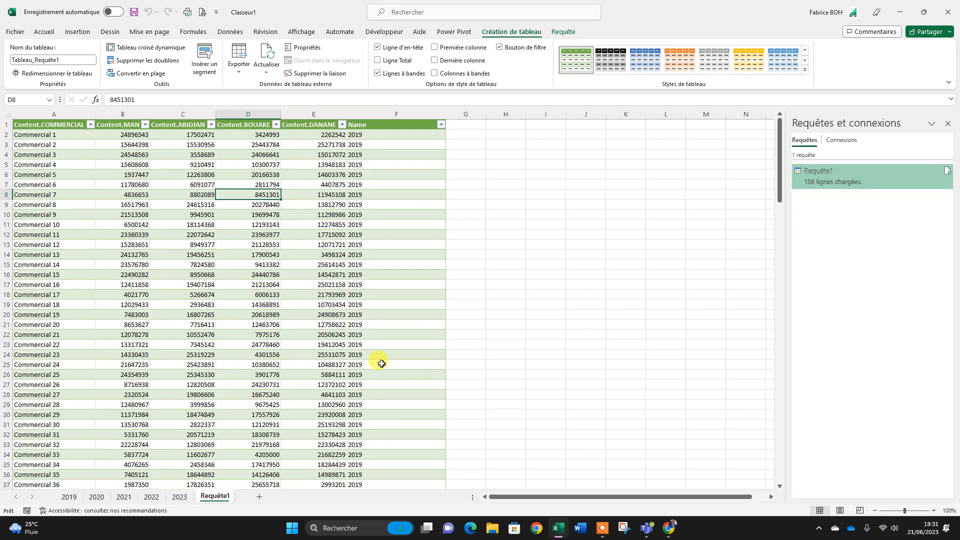
scroll(371, 350, "down", 20)
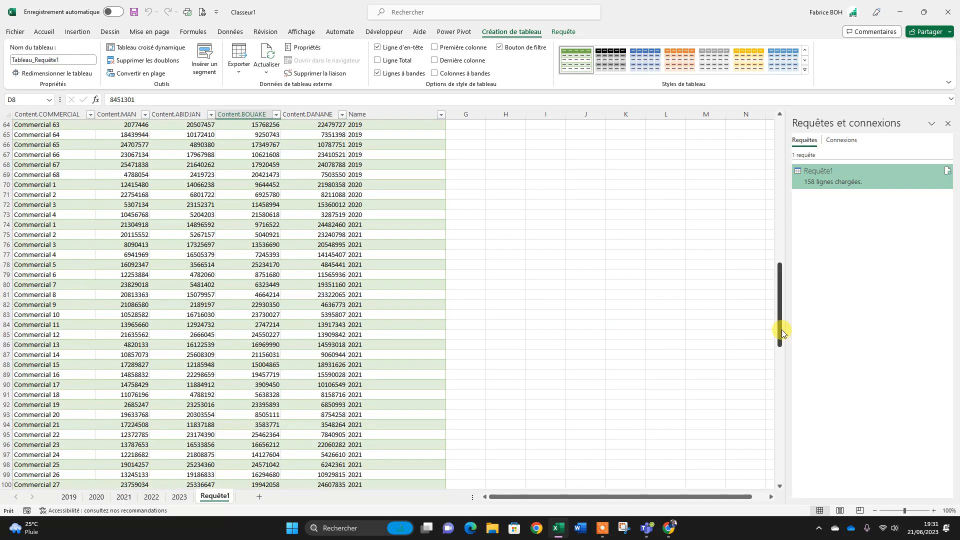
left_click_drag(782, 333, 779, 470)
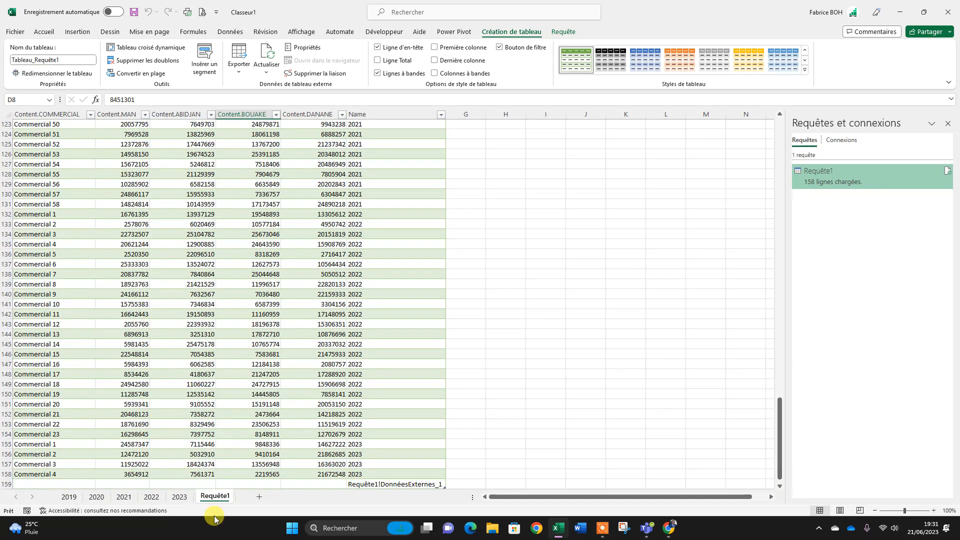
Step: Add a new worksheet and paste a copy of the whole 2023 table, headers included, at cell A1
left_click(258, 497)
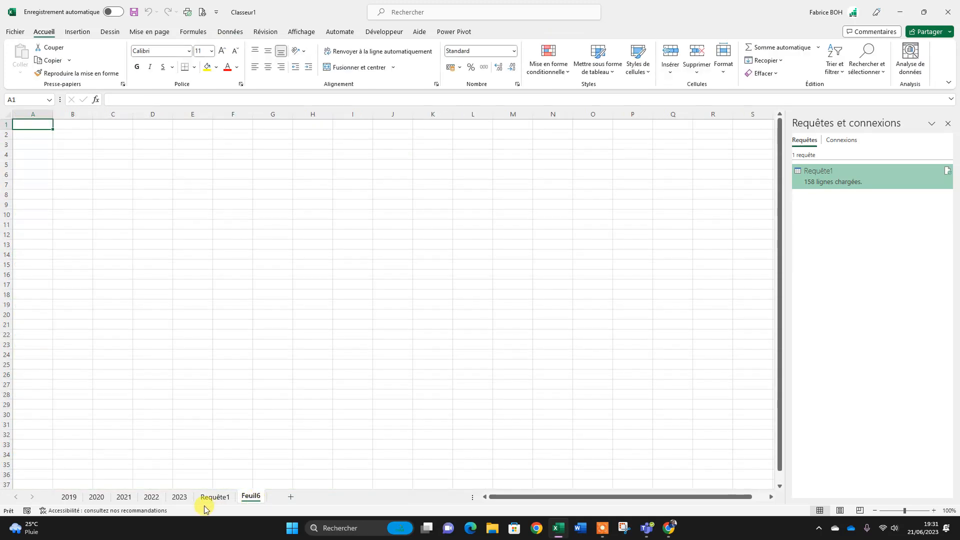
left_click(179, 497)
left_click_drag(52, 146, 395, 251)
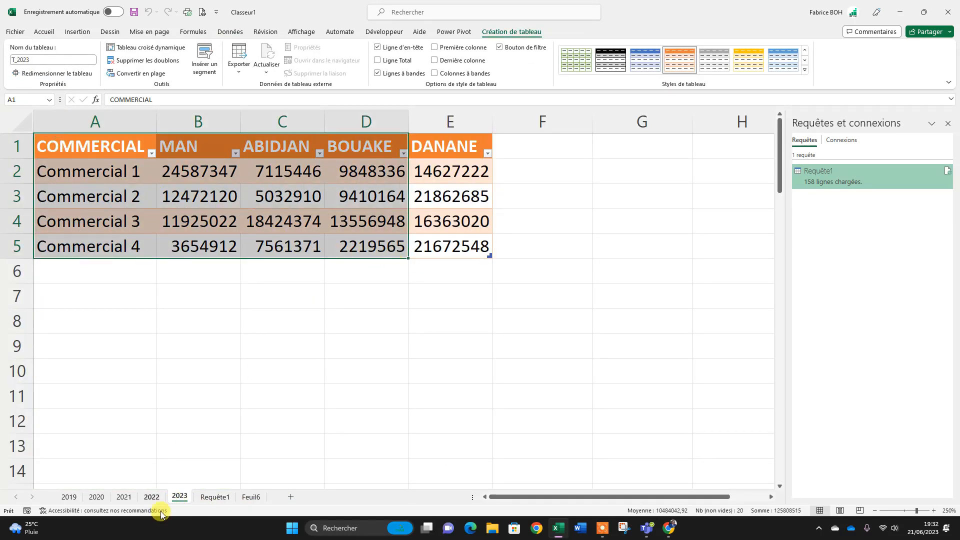
left_click(84, 171)
key("ctrl+a")
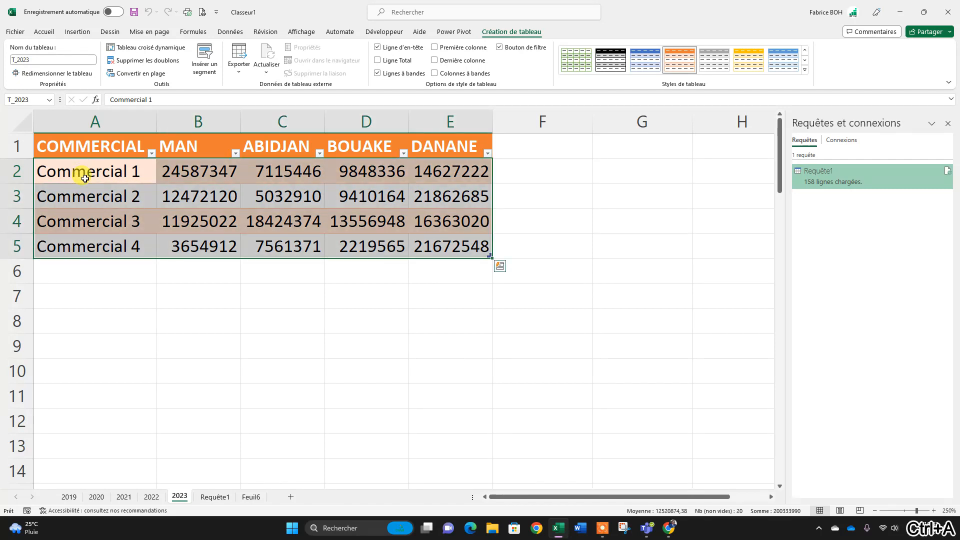
key("ctrl+c")
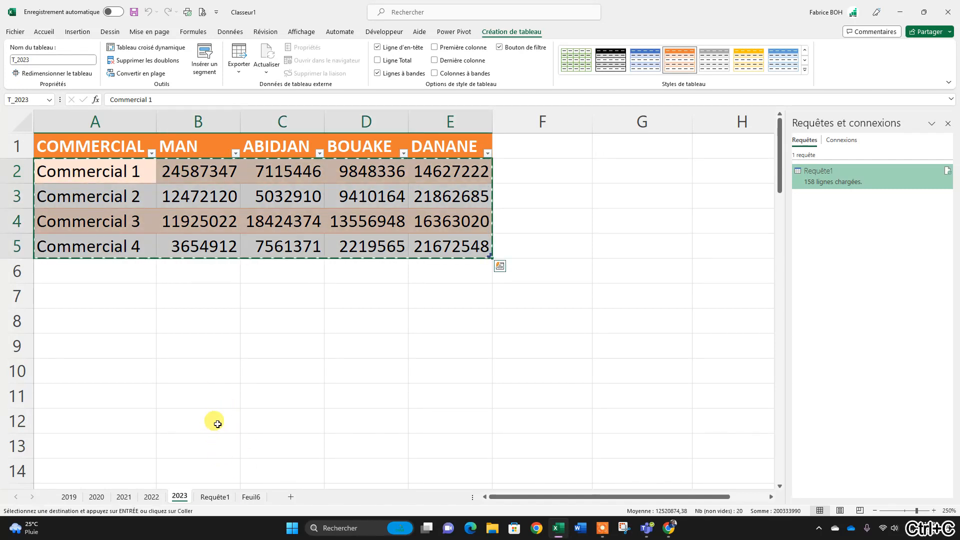
key("ctrl+a")
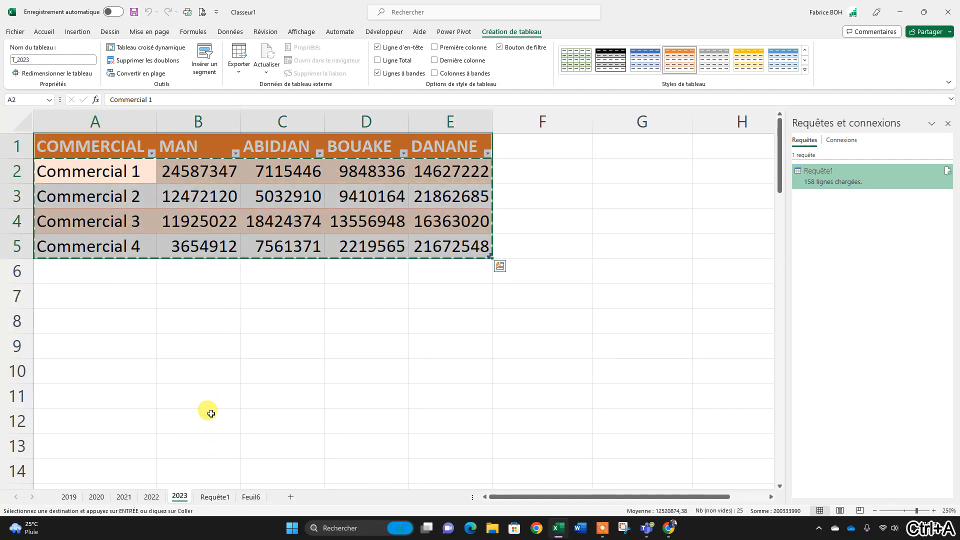
key("ctrl+c")
left_click(251, 497)
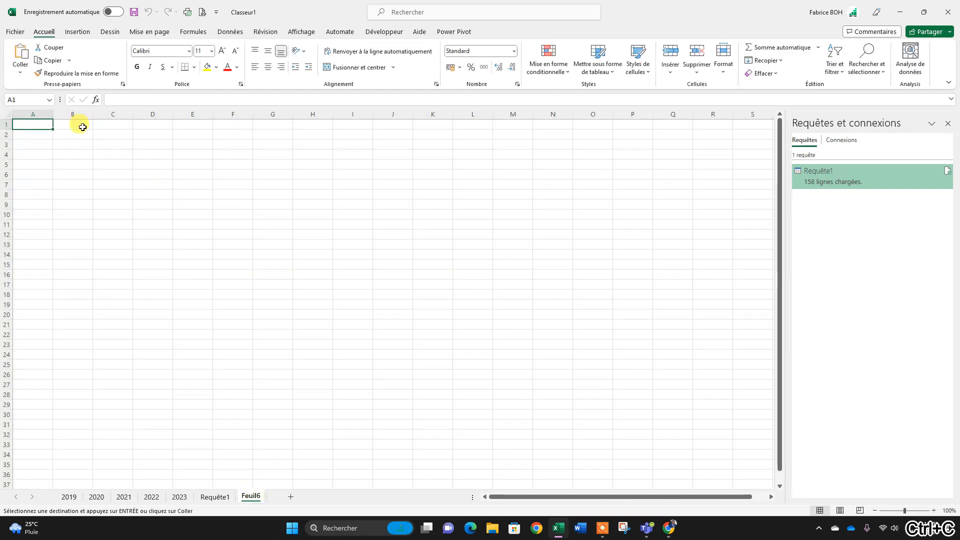
right_click(38, 124)
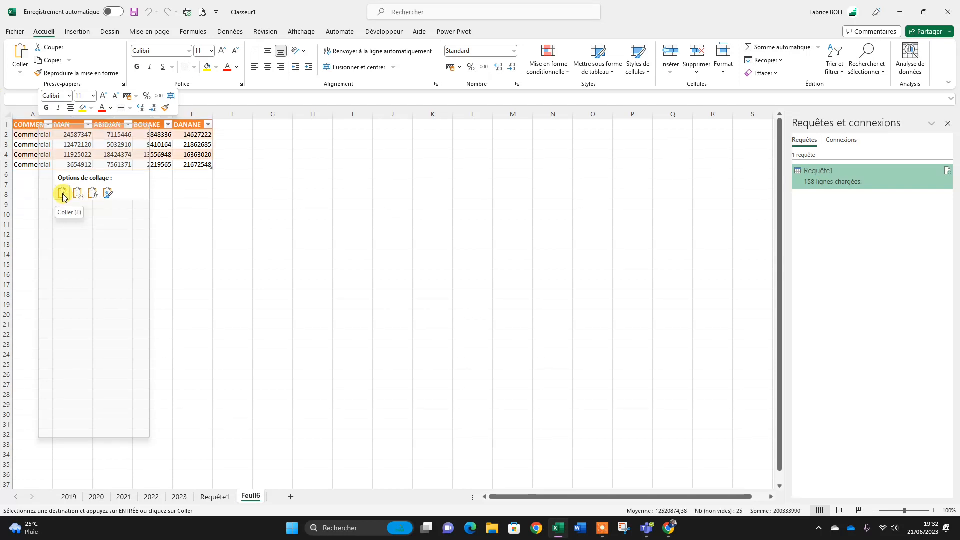
left_click(63, 197)
key("Down")
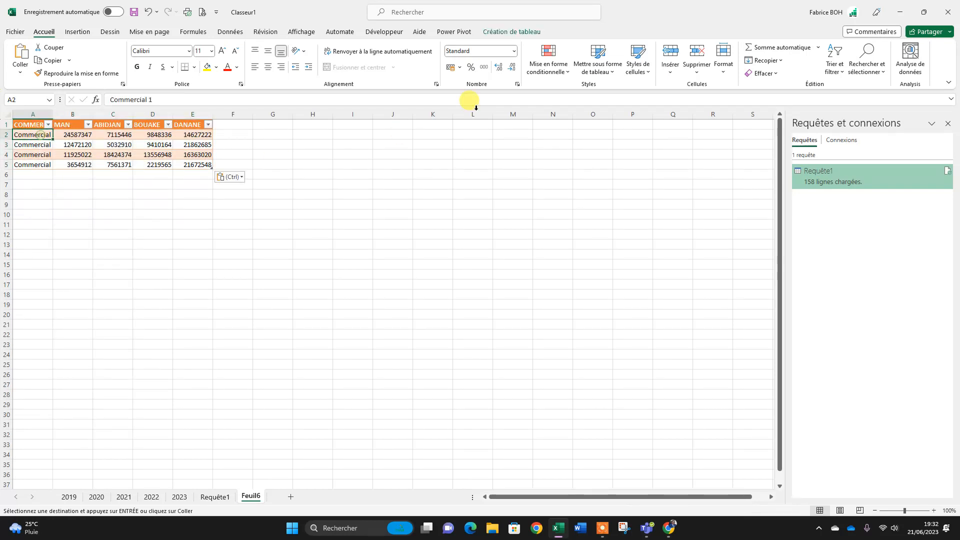
Step: Rename the copied table on the new sheet to T_2024
left_click(485, 36)
left_click(33, 60)
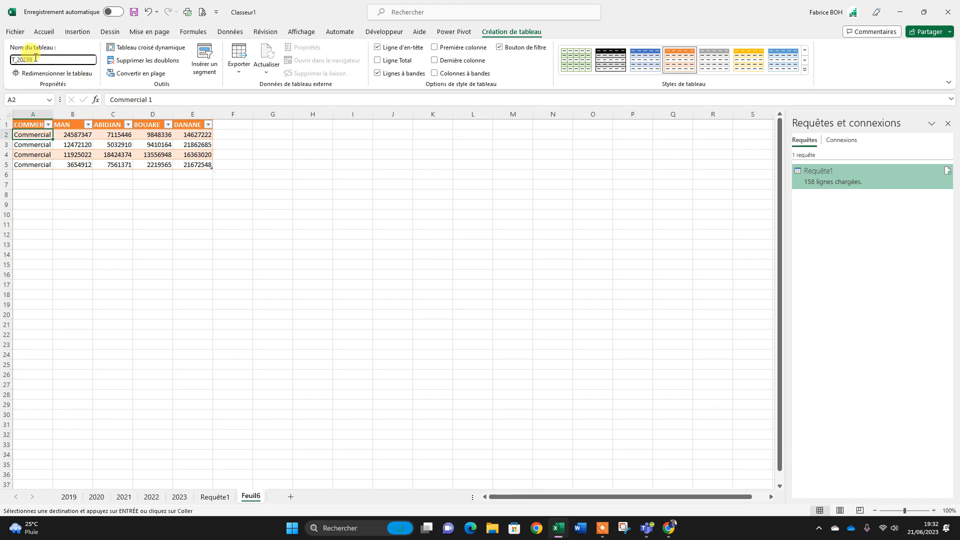
key("BackSpace")
key("BackSpace")
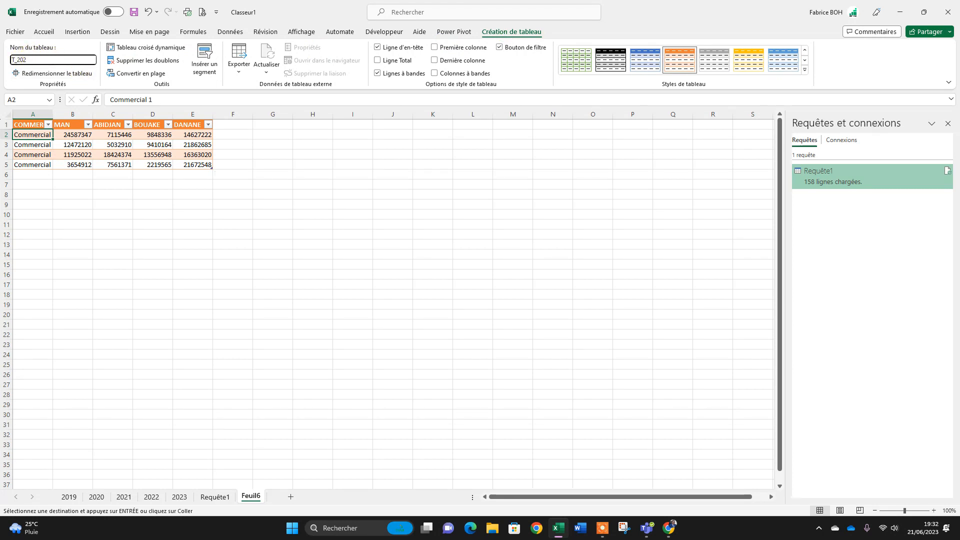
key("Return")
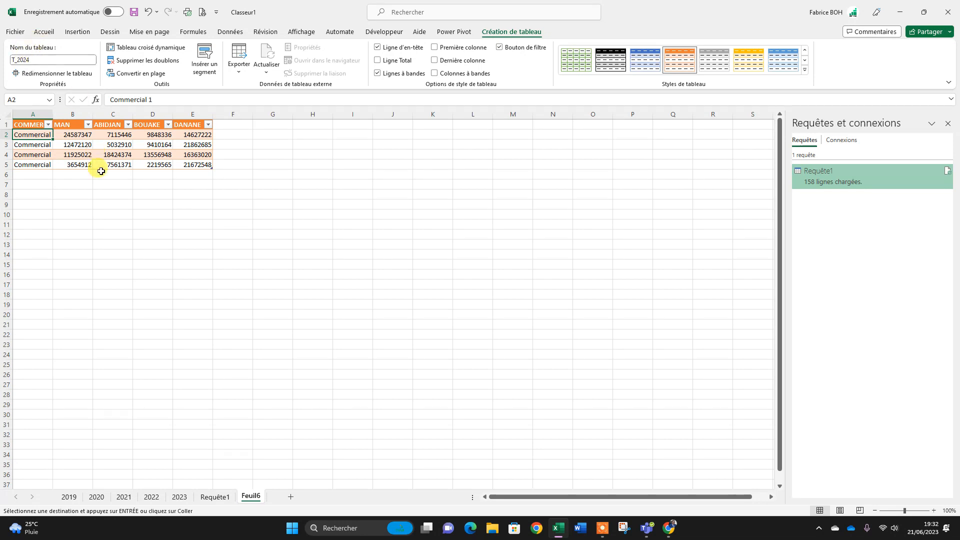
left_click(105, 202)
Step: Refresh all queries twice from the Requête1 sheet so that the new table's data is loaded
left_click(215, 497)
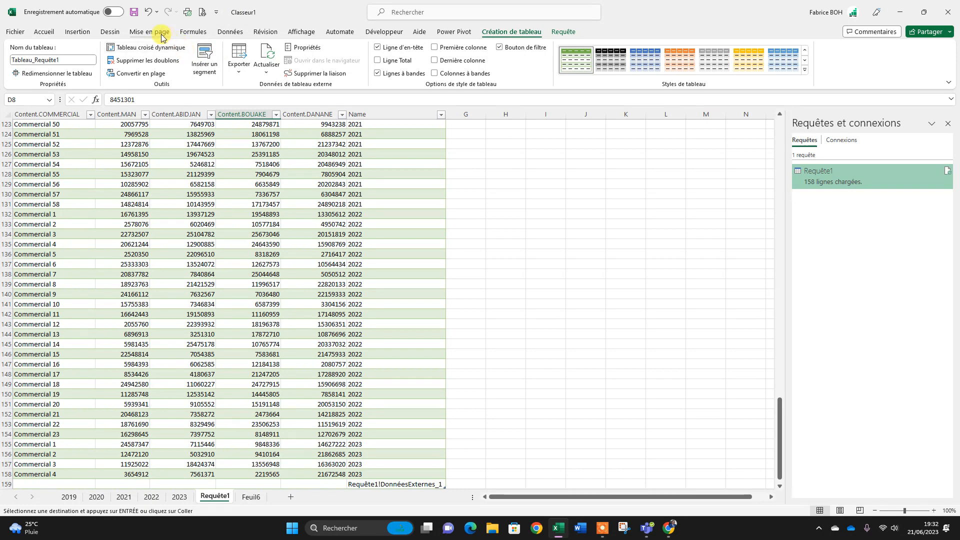
scroll(148, 40, "down", 1)
left_click(230, 31)
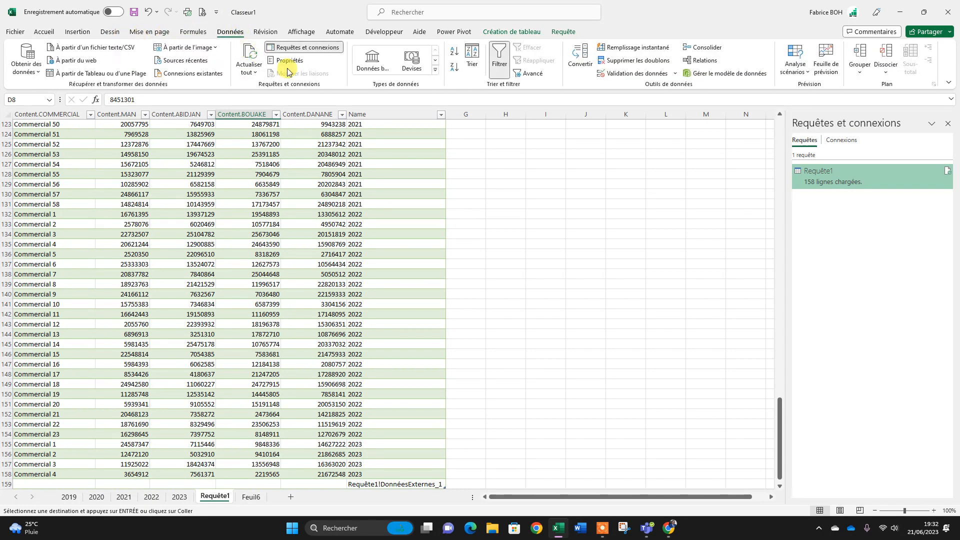
left_click(249, 72)
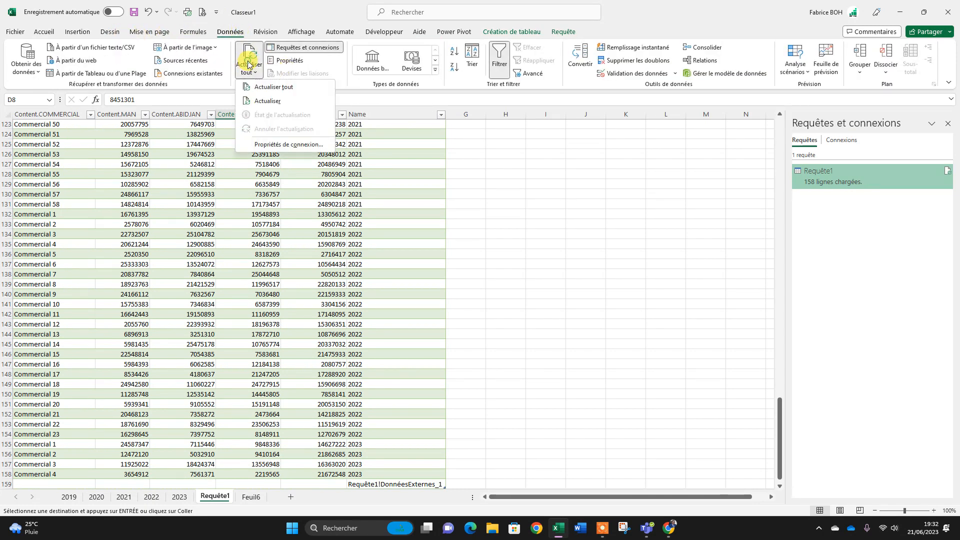
left_click(259, 87)
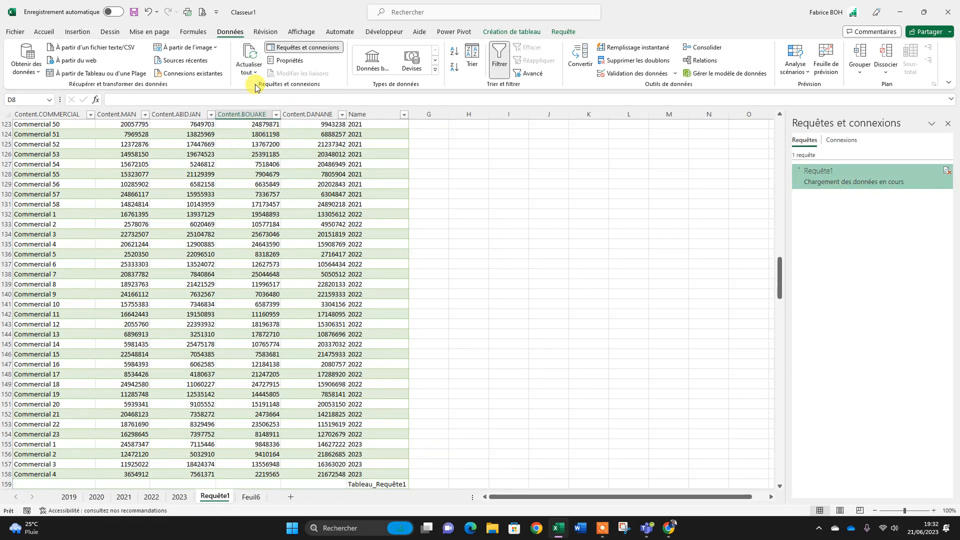
left_click(251, 66)
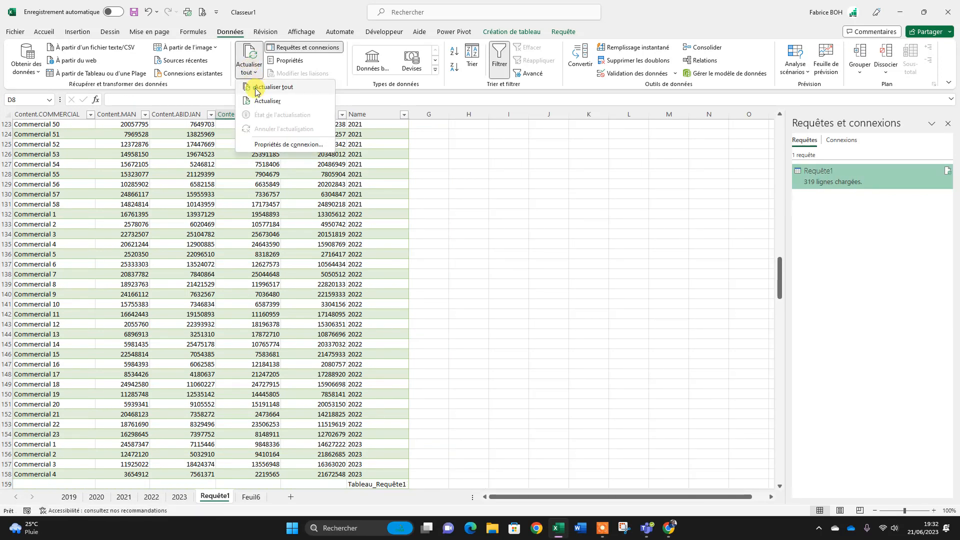
left_click(256, 87)
Step: Filter the combined table's Name column to show only the 2024 rows
left_click(403, 116)
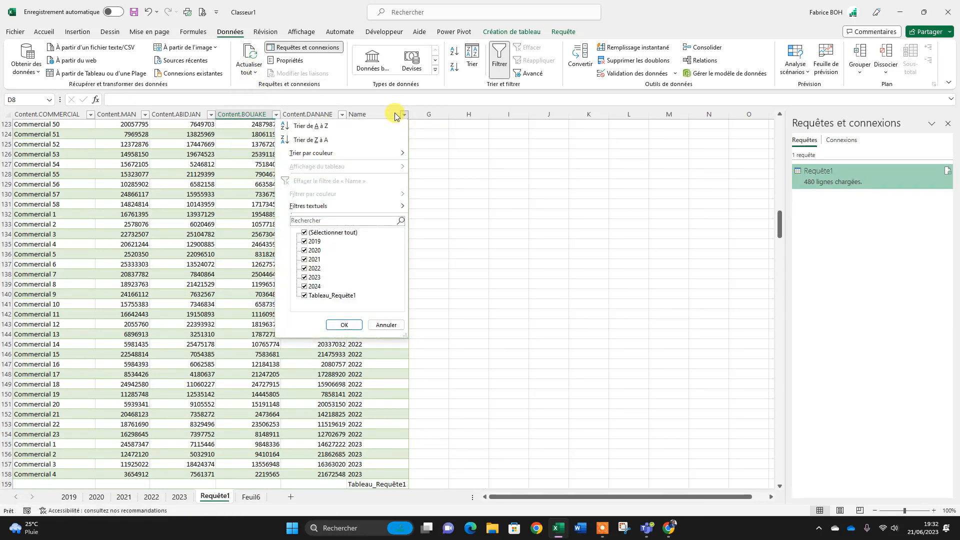
left_click(305, 232)
left_click(304, 286)
left_click(344, 325)
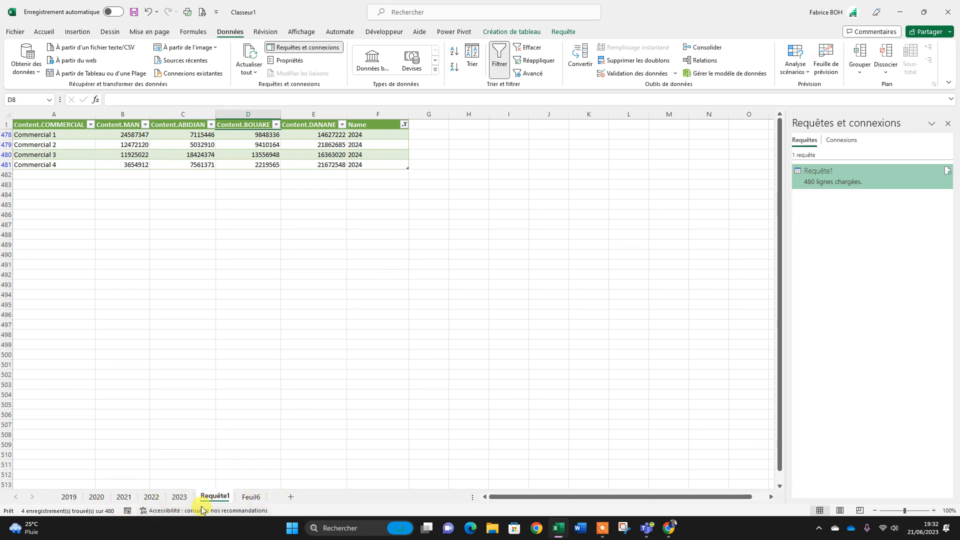
Step: Look at the table on the 2023 sheet, and clear the Name column filter on the Requête1 sheet
left_click(176, 498)
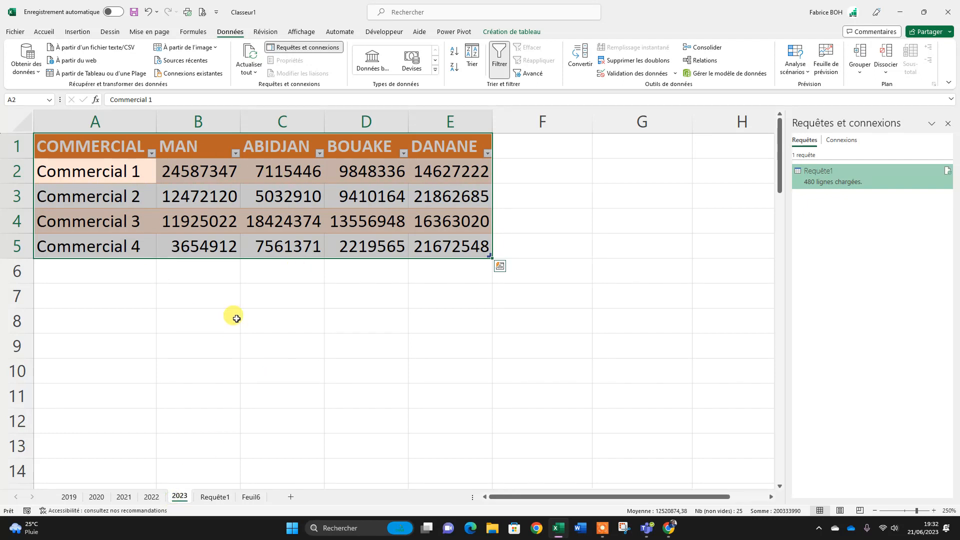
left_click(180, 190)
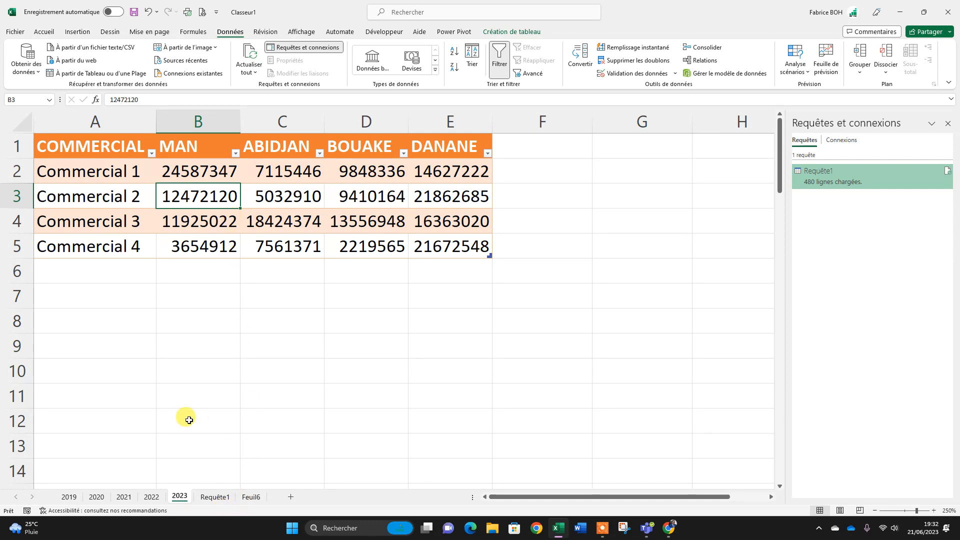
left_click(215, 496)
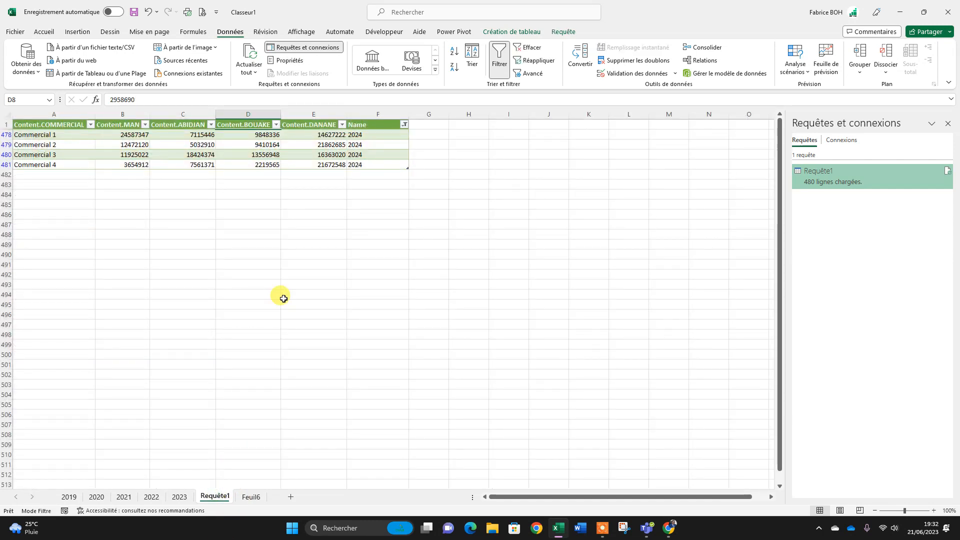
left_click(404, 125)
left_click(322, 198)
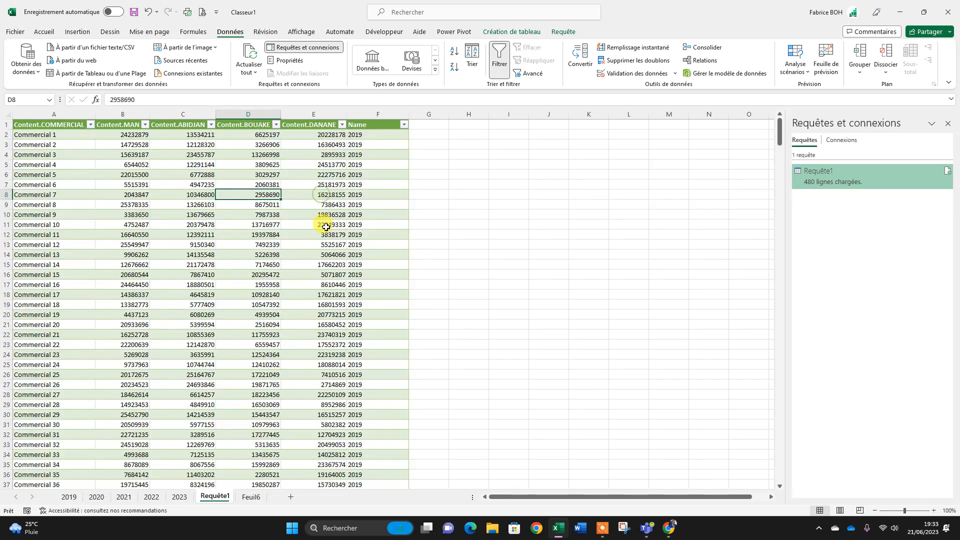
scroll(325, 220, "up", 5, "ctrl")
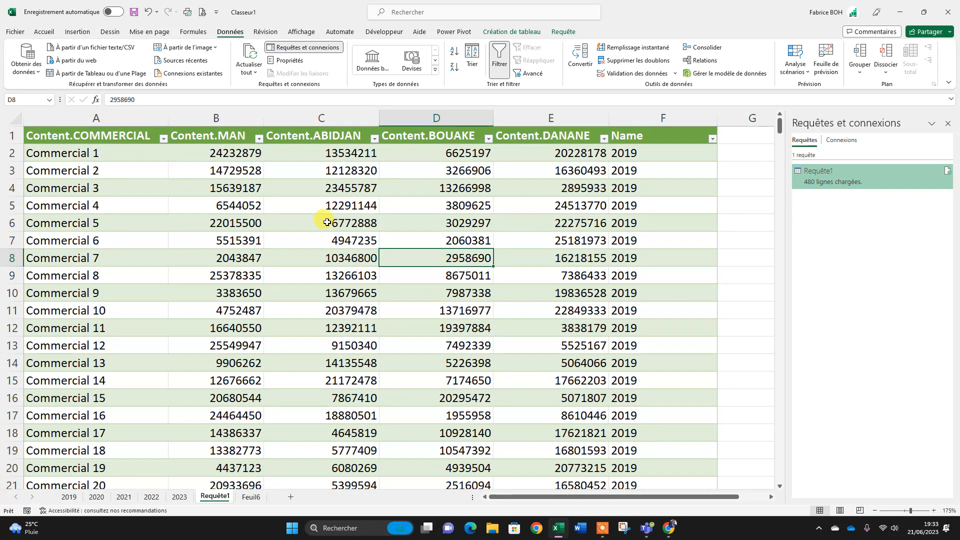